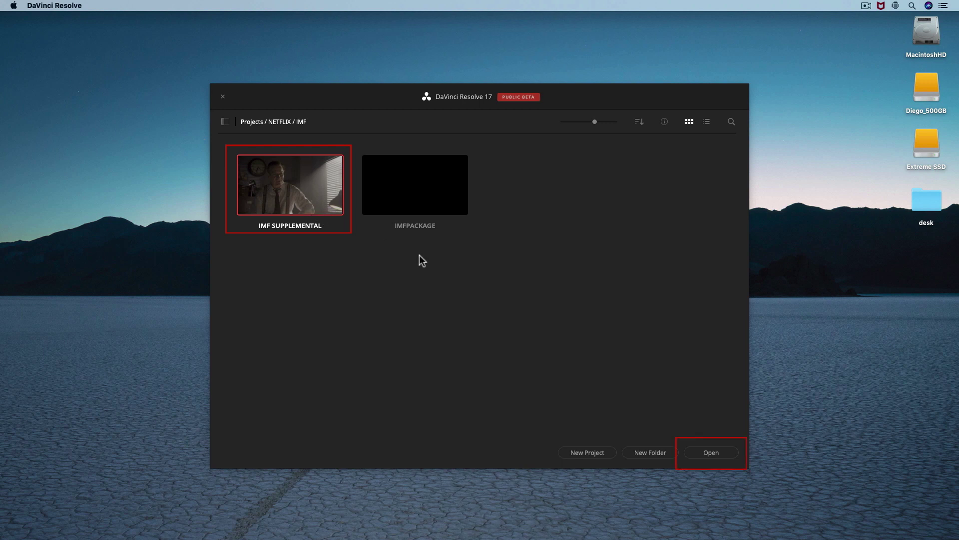
- Open the IMF SUPPLEMENTAL project and browse the VIDEO PATCHES, Meridian insert and Trainingvideos bins
click(718, 452)
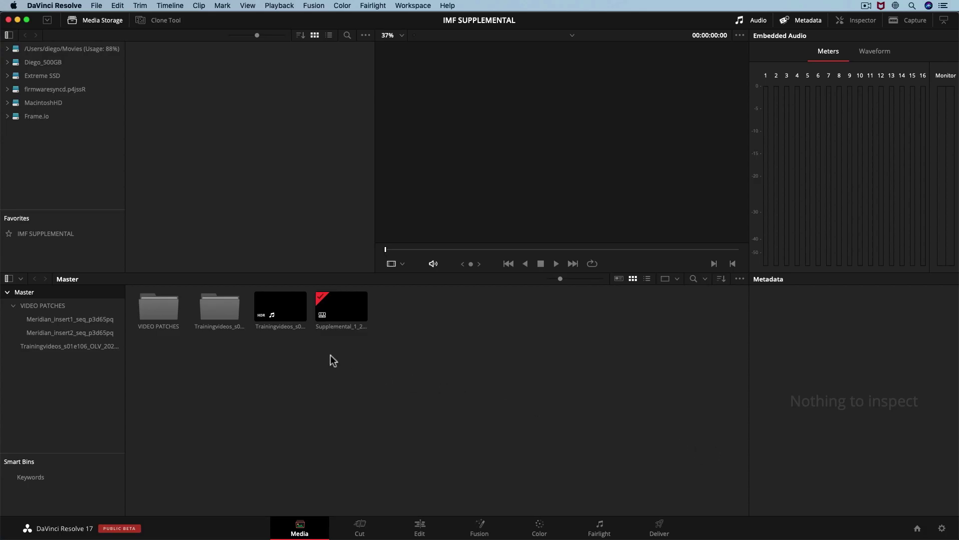
click(279, 311)
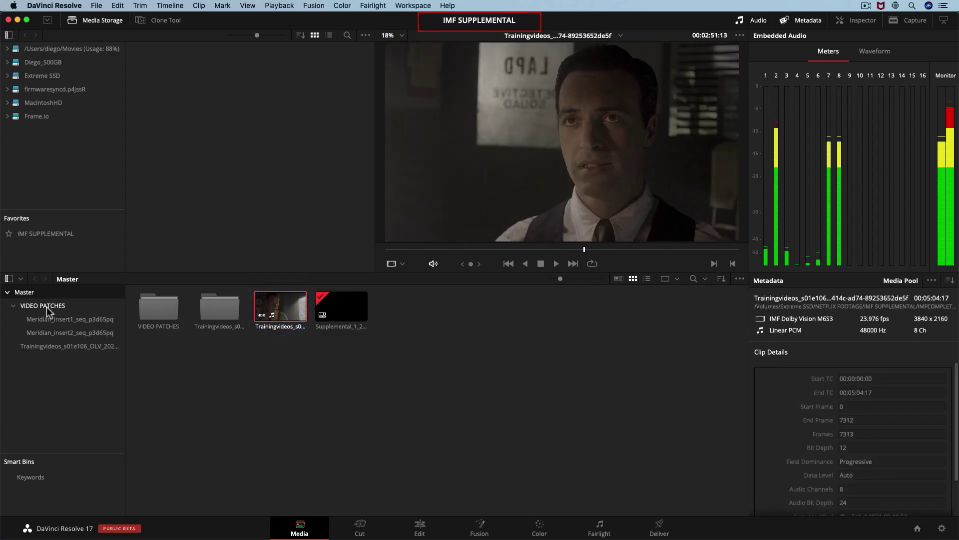
click(43, 306)
click(50, 320)
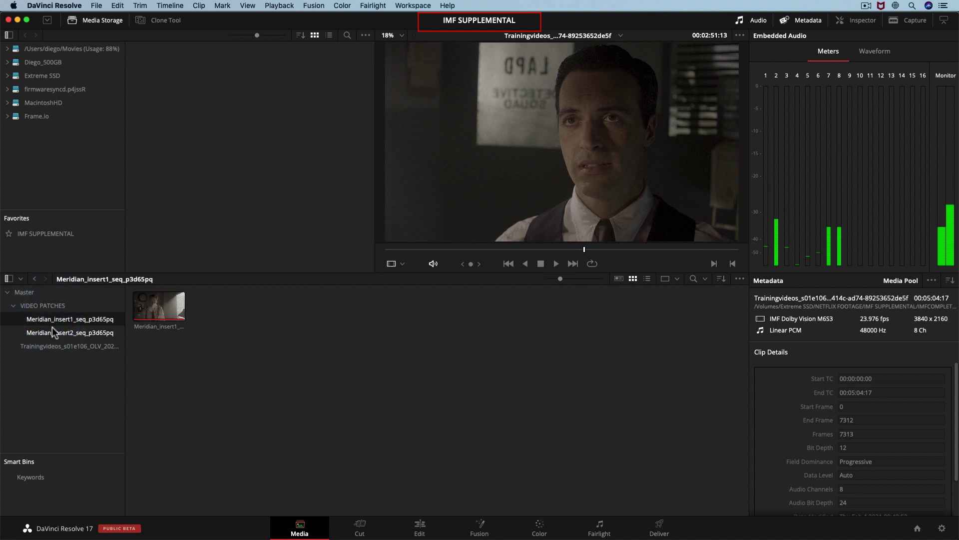
click(54, 333)
click(54, 345)
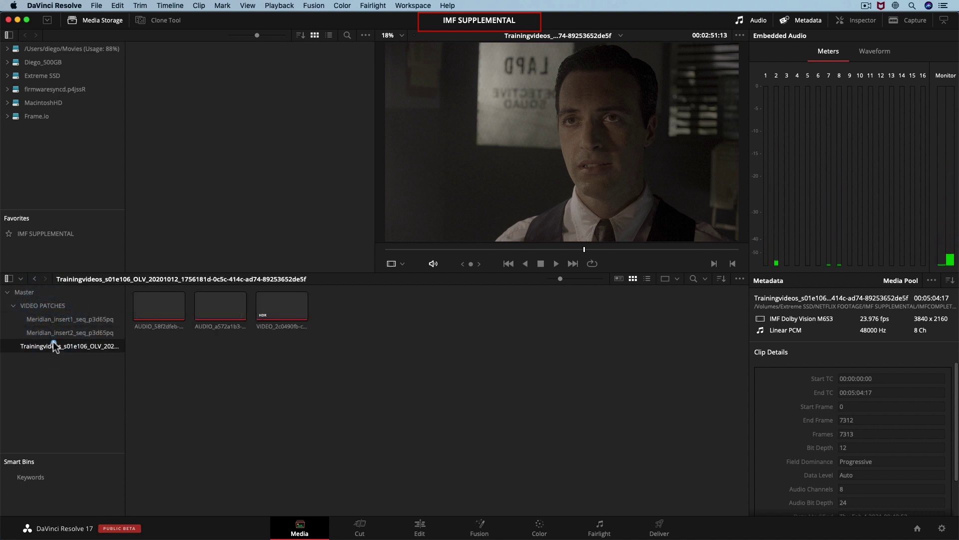
- On the Edit page, return the playhead to 00:00:00:00, then go back to the Media page
click(419, 529)
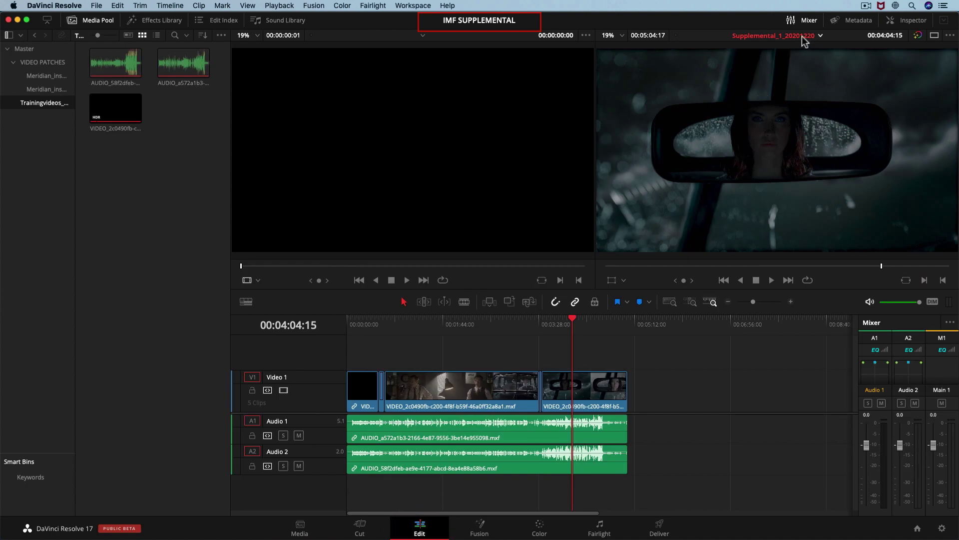
click(545, 322)
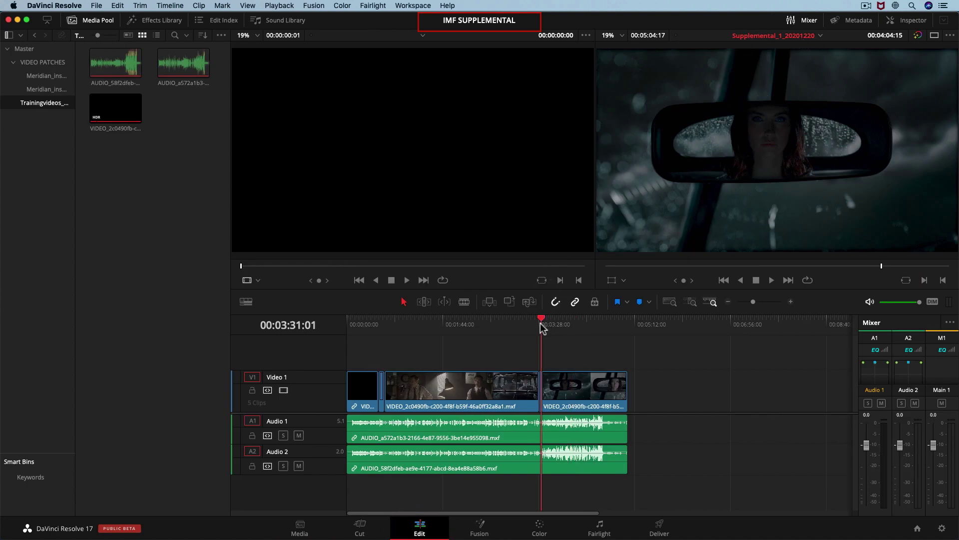
click(385, 323)
drag(385, 323, 350, 323)
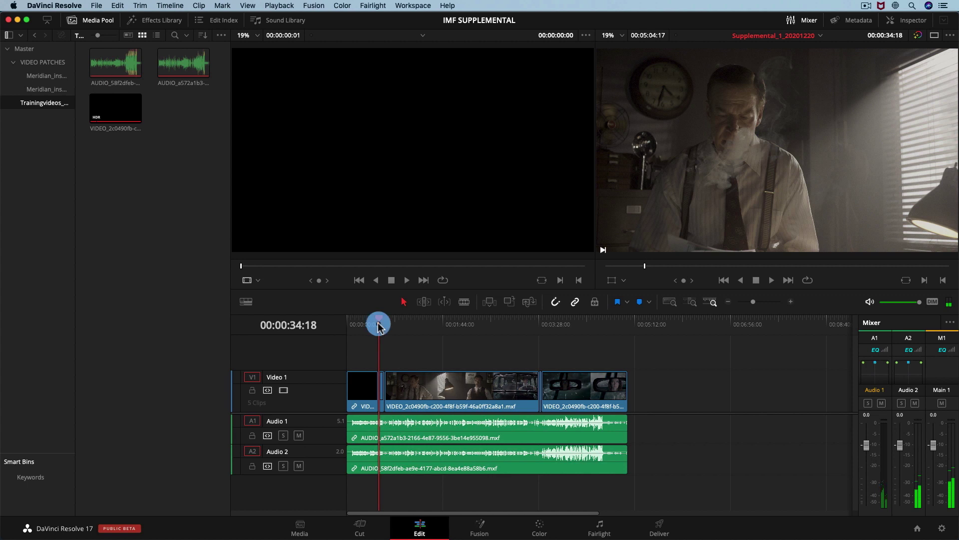
click(300, 527)
- Preview the VIDEO_2c0490fb clip, then load the Master bin's Trainingvideos IMF clip in the viewer
click(289, 327)
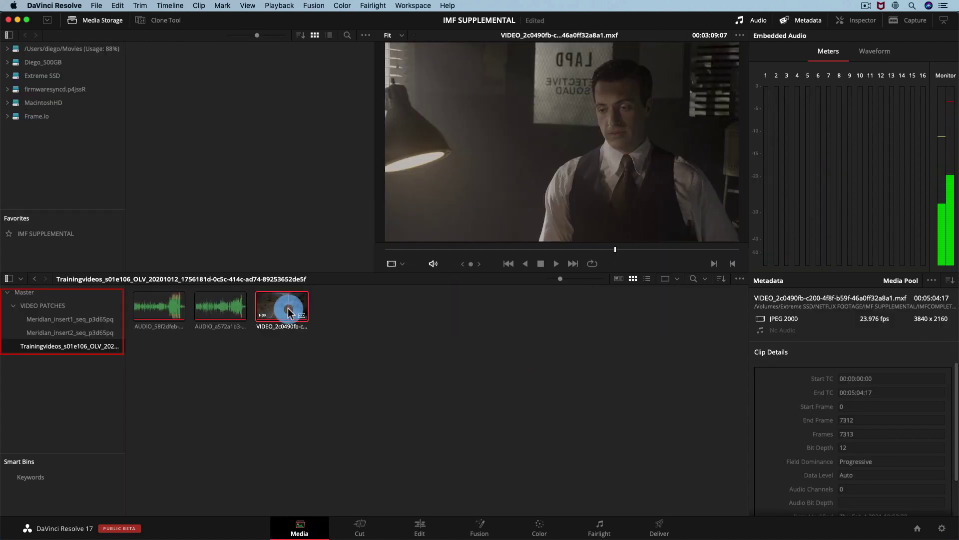
click(25, 292)
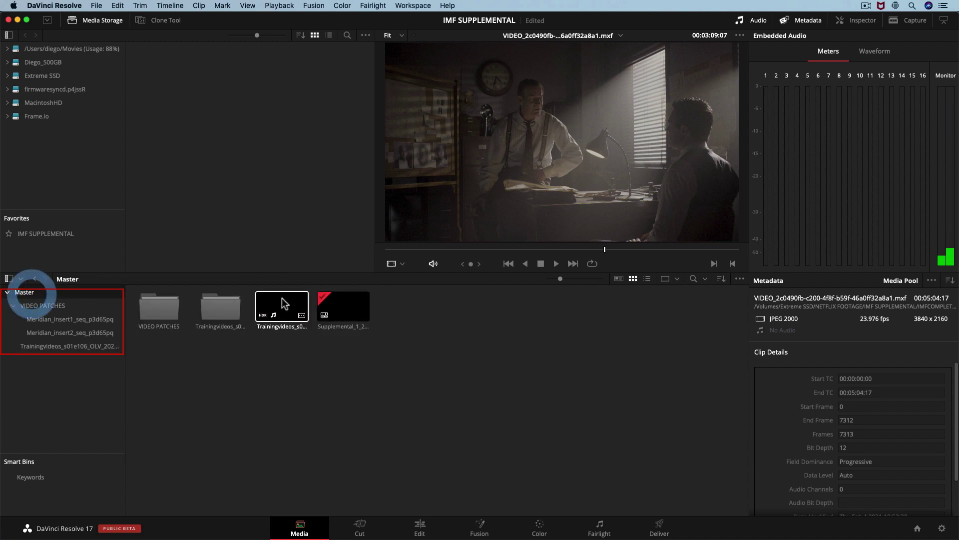
click(283, 306)
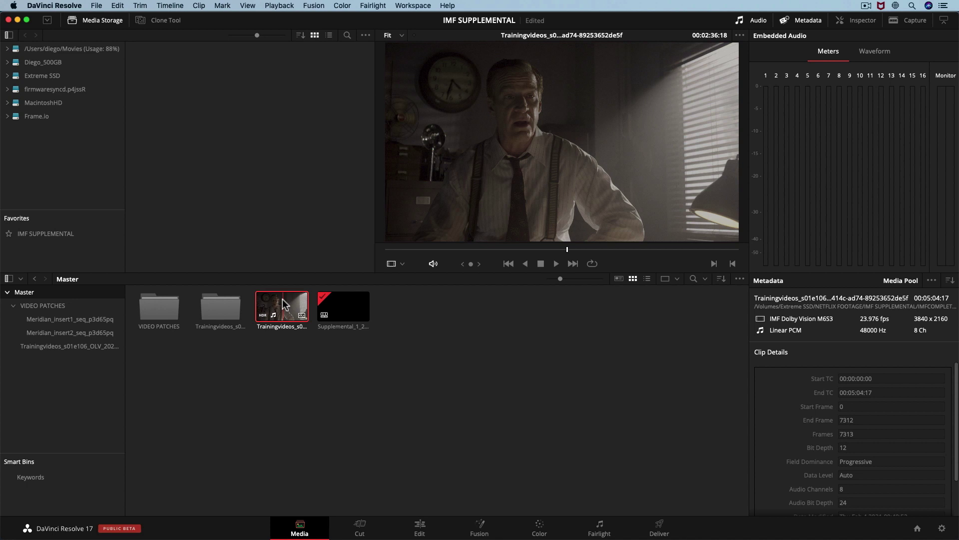
click(284, 303)
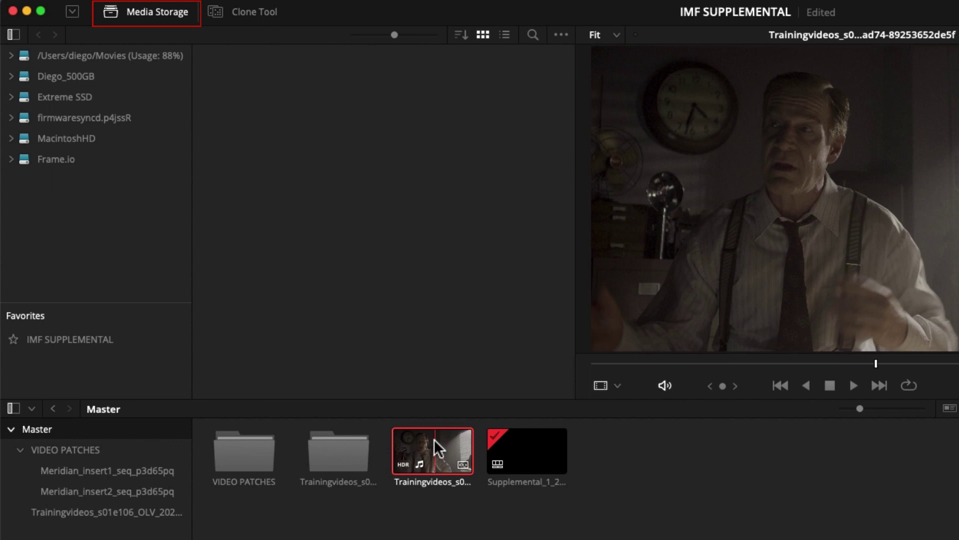
- Browse IMF SUPPLEMENTAL's IMFSUPVIDEO1 and AUDIO PATCH folders and preview Meridian_5.1_C_adjustment.wav
click(95, 340)
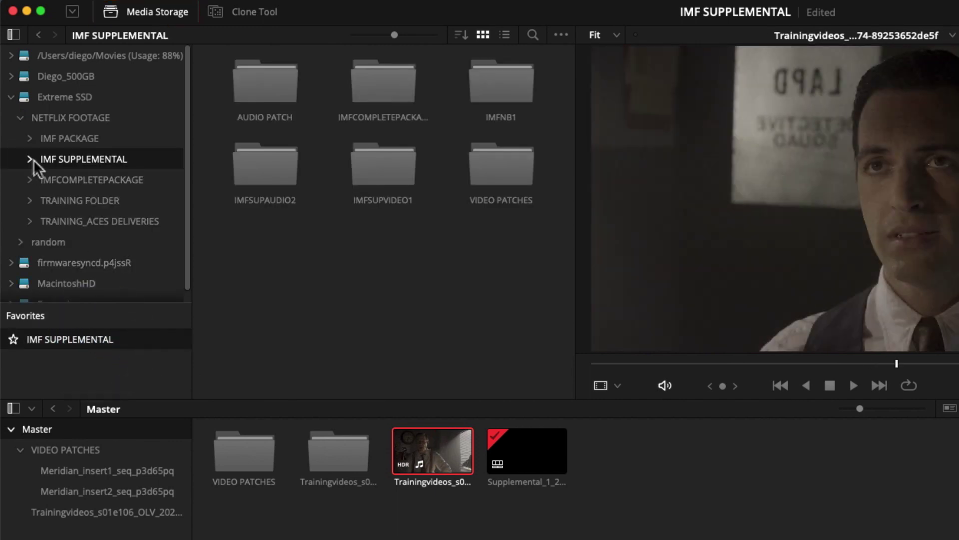
click(27, 159)
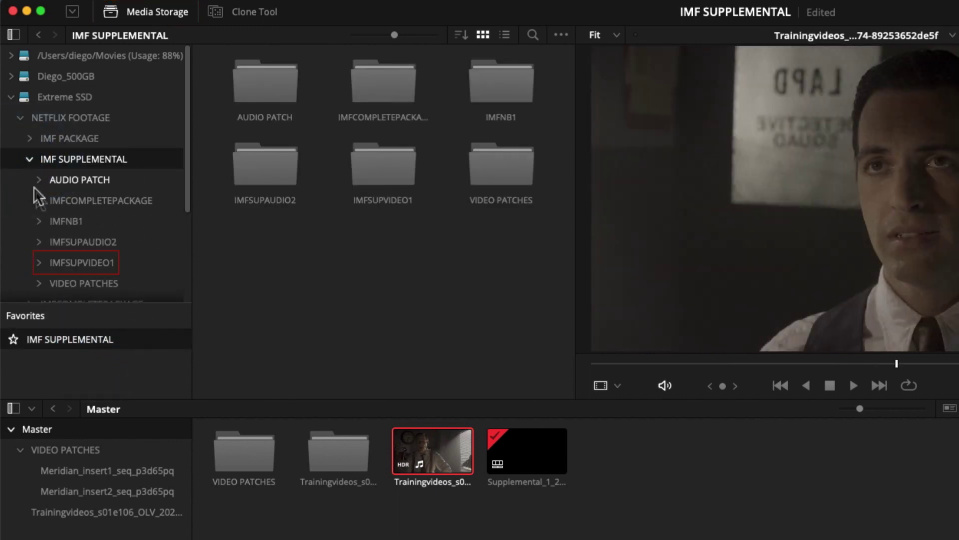
click(88, 263)
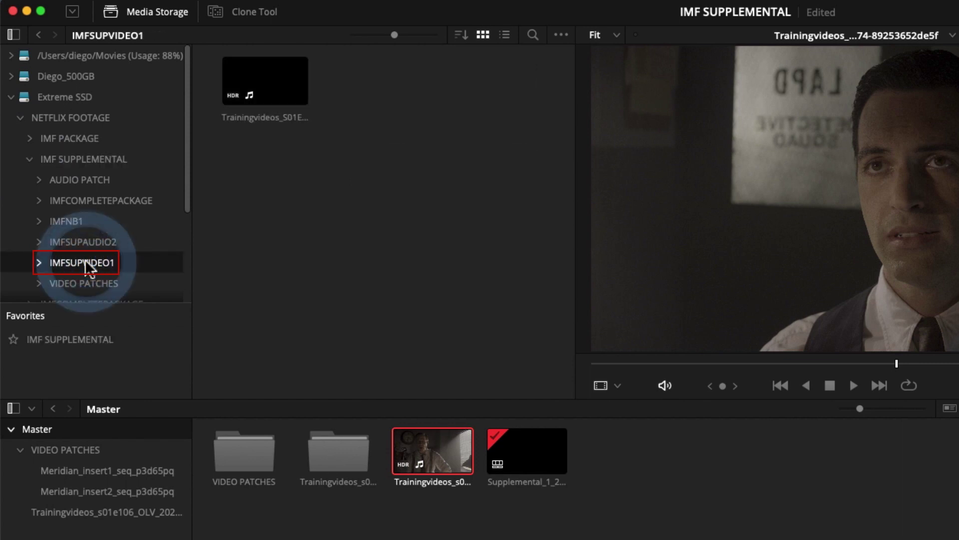
click(82, 181)
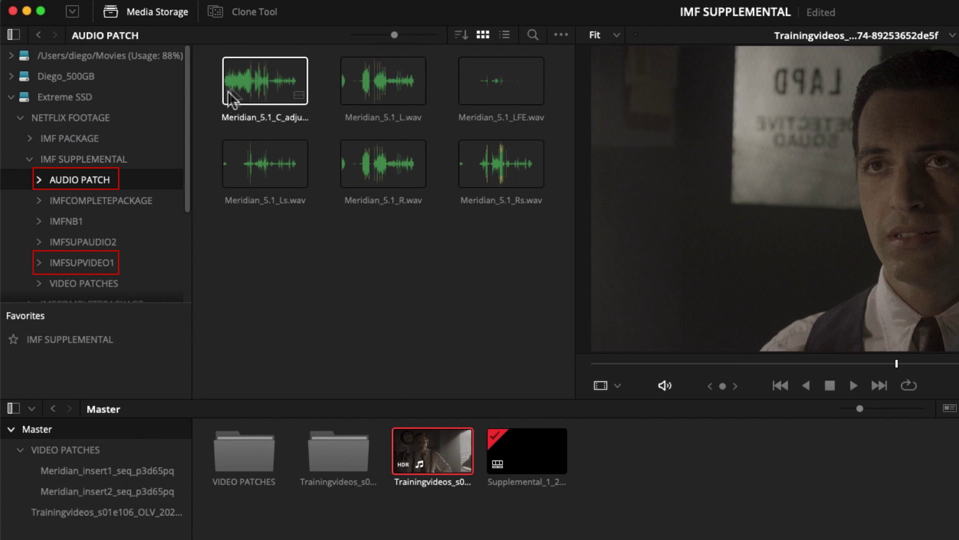
click(240, 87)
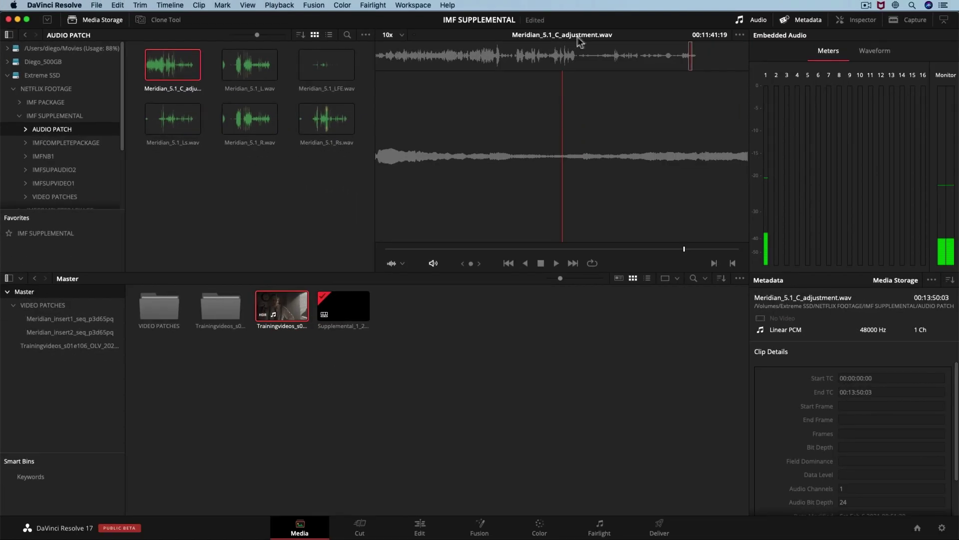
- Import the IMFSUPVIDEO1 and AUDIO PATCH folders into the Media Pool as bins
click(56, 184)
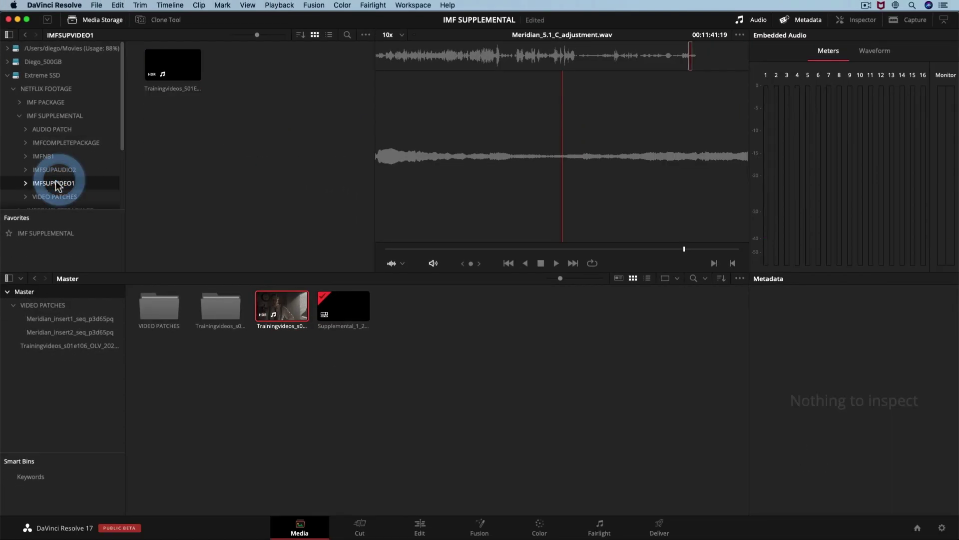
drag(58, 186, 71, 384)
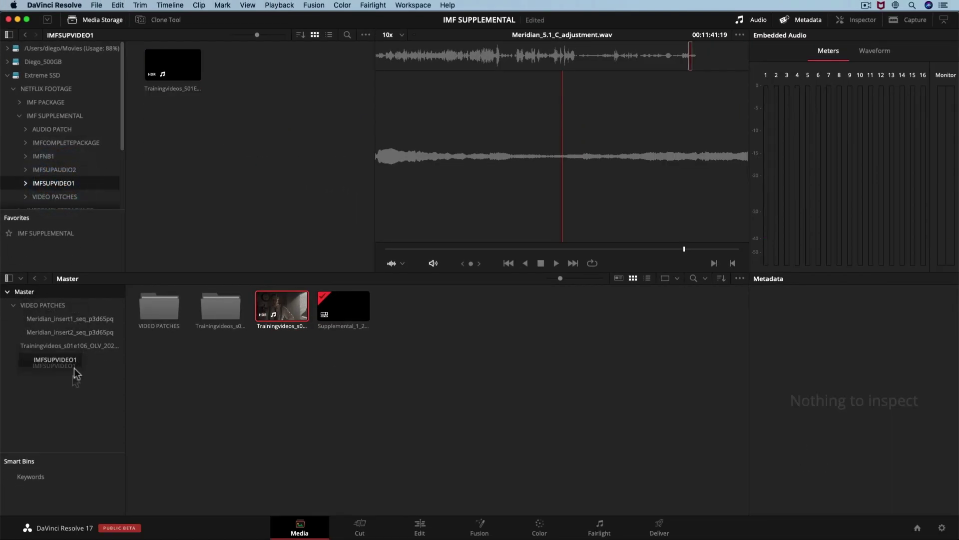
click(54, 129)
drag(49, 129, 67, 396)
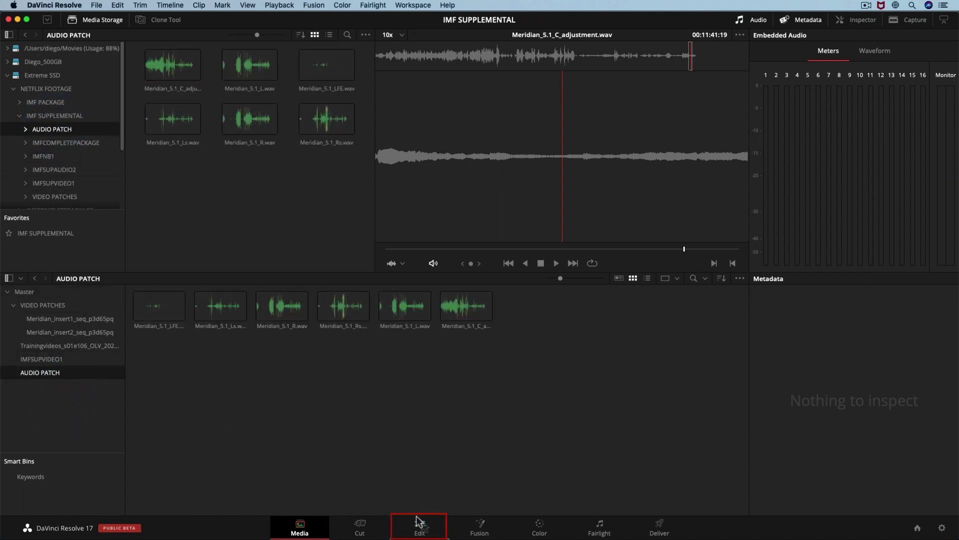
- On the Edit page, create a new timeline from the IMFSUPVIDEO1 Trainingvideos clip's composition playlist
click(427, 529)
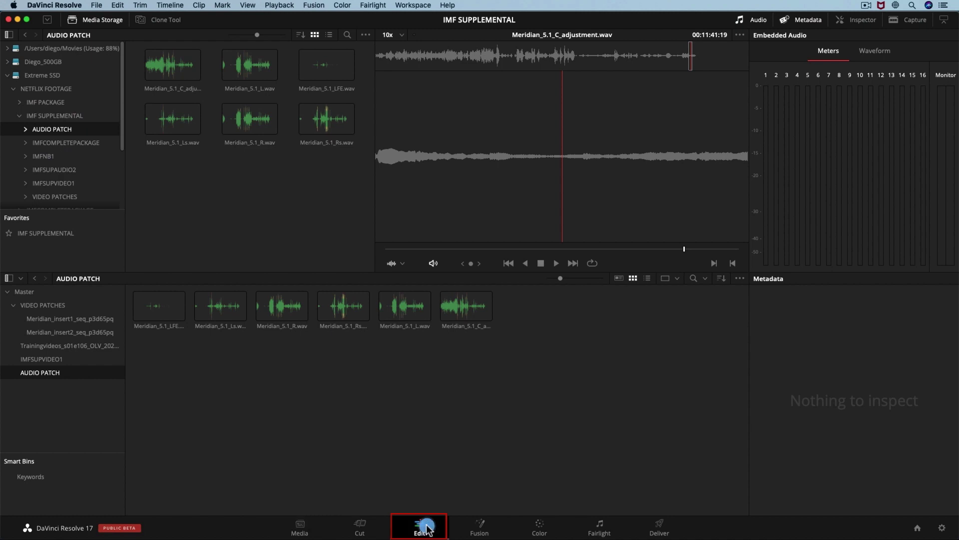
click(48, 116)
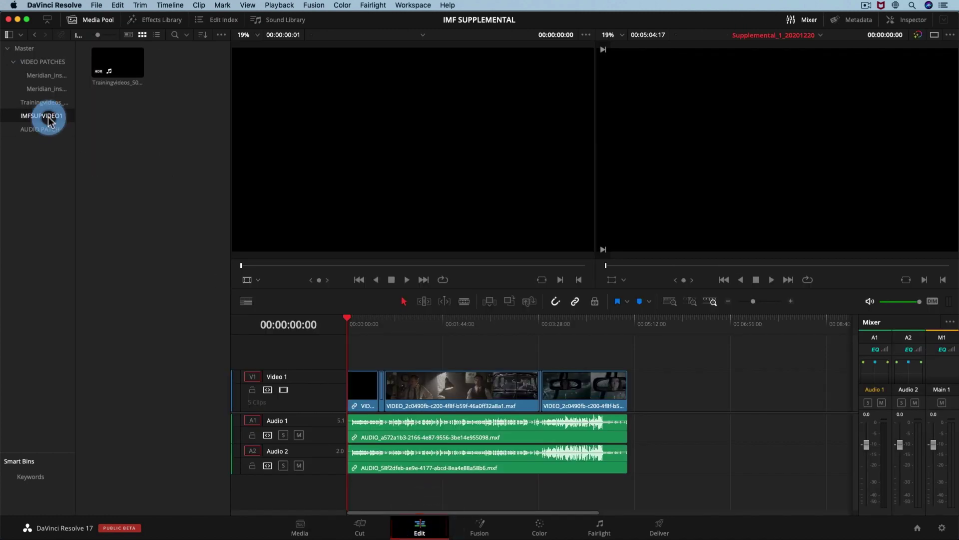
drag(98, 35, 107, 34)
click(150, 70)
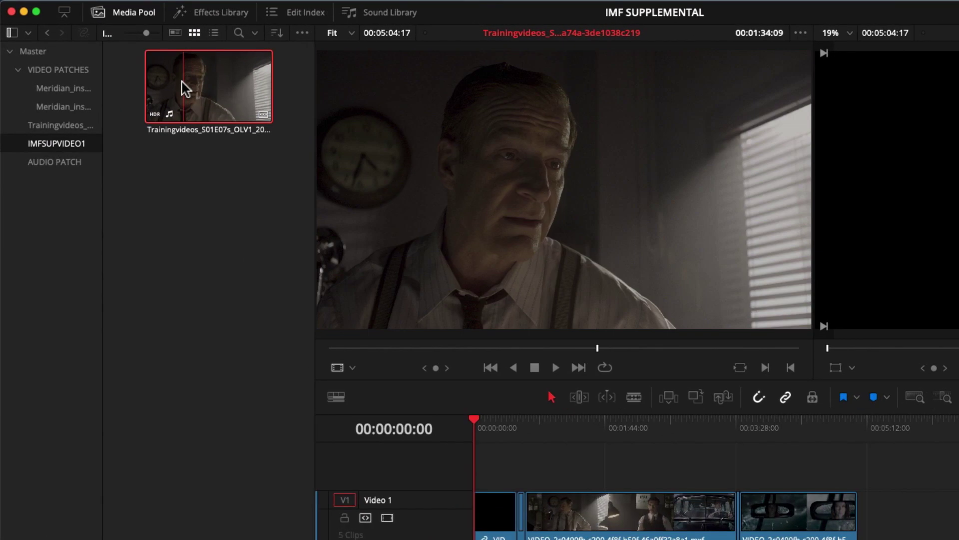
right_click(185, 89)
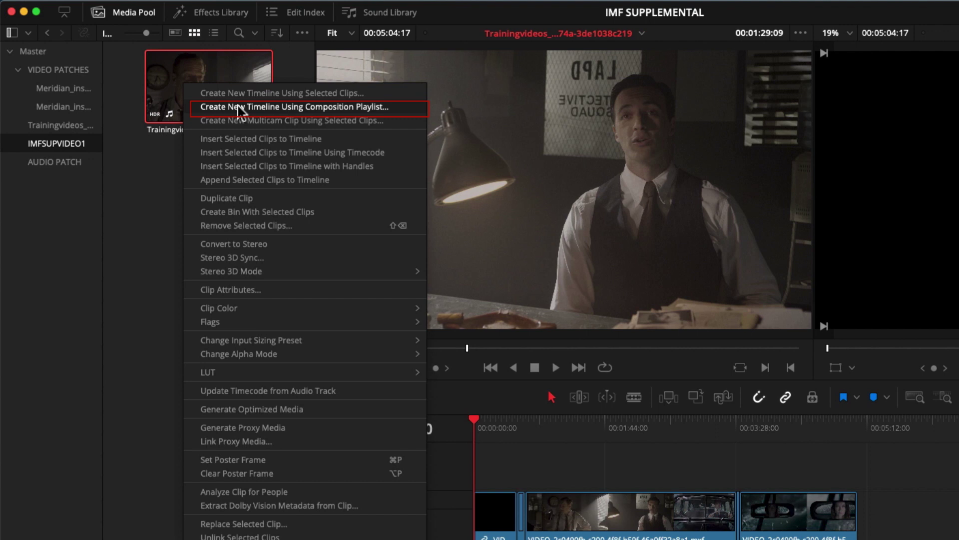
click(240, 109)
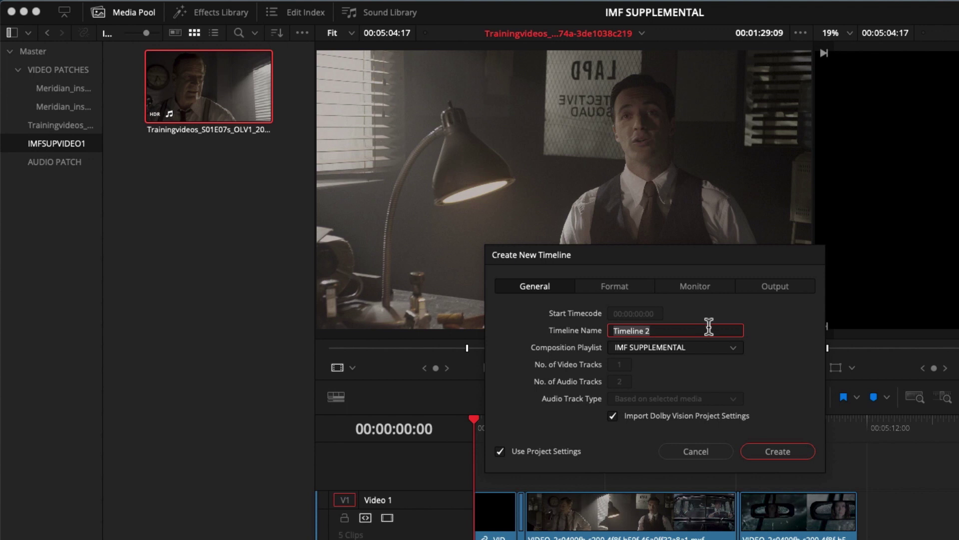
- Create the timeline Supplemental_2_20201220 using the IMF SUPPLEMENTAL composition playlist
click(733, 346)
click(733, 347)
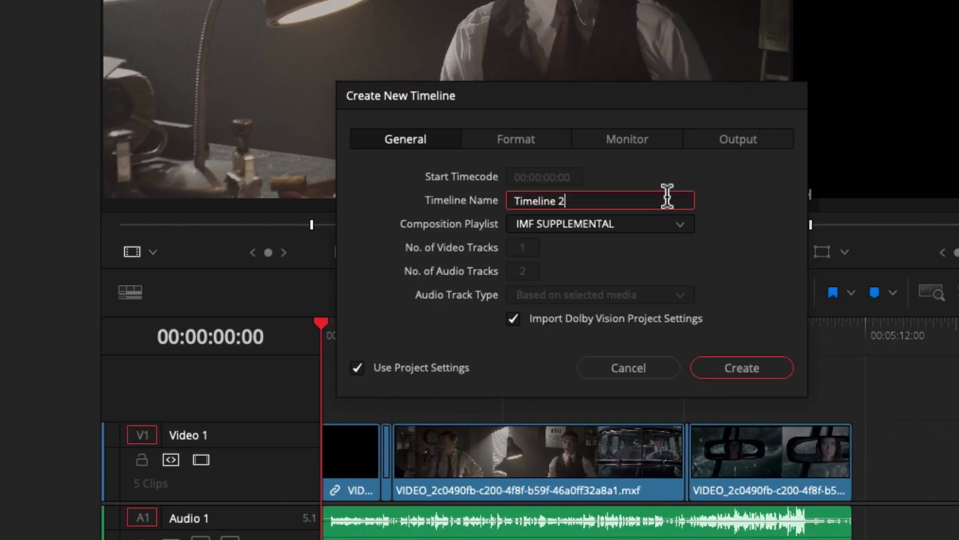
triple_click(724, 329)
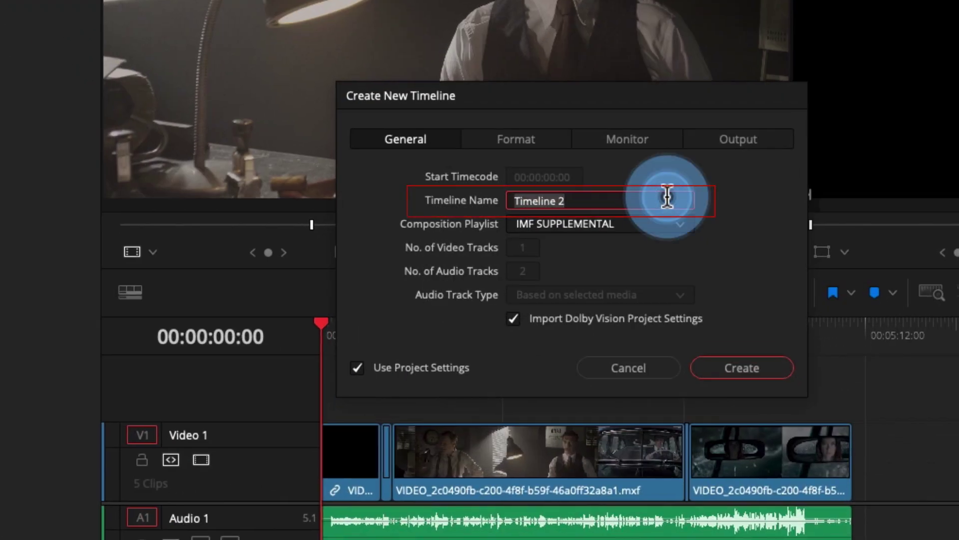
text(Su)
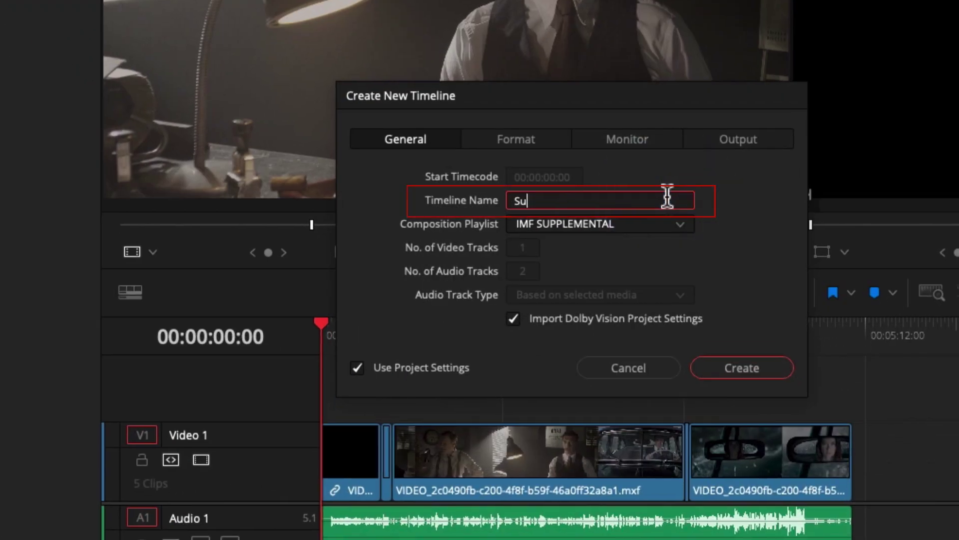
text(pplemental_)
text(2)
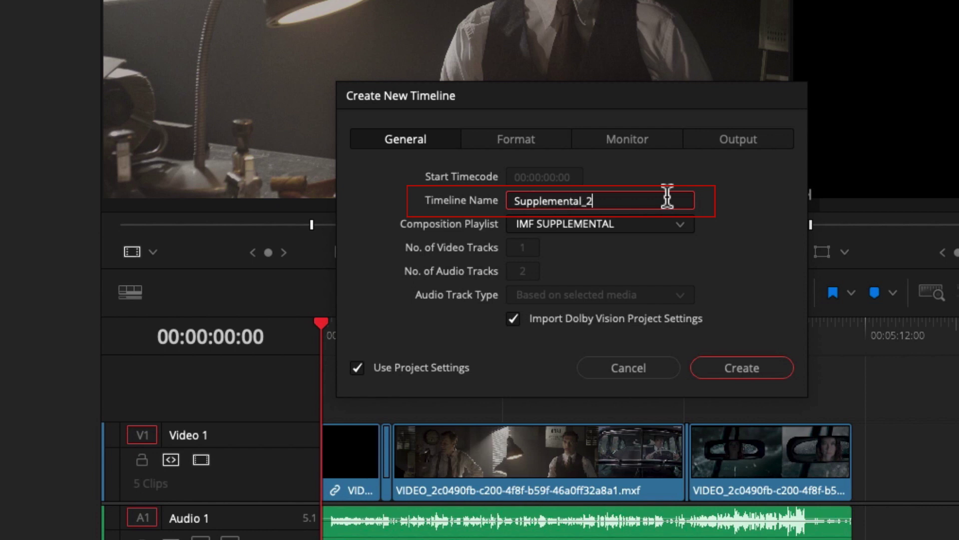
text(_2020)
text(1220)
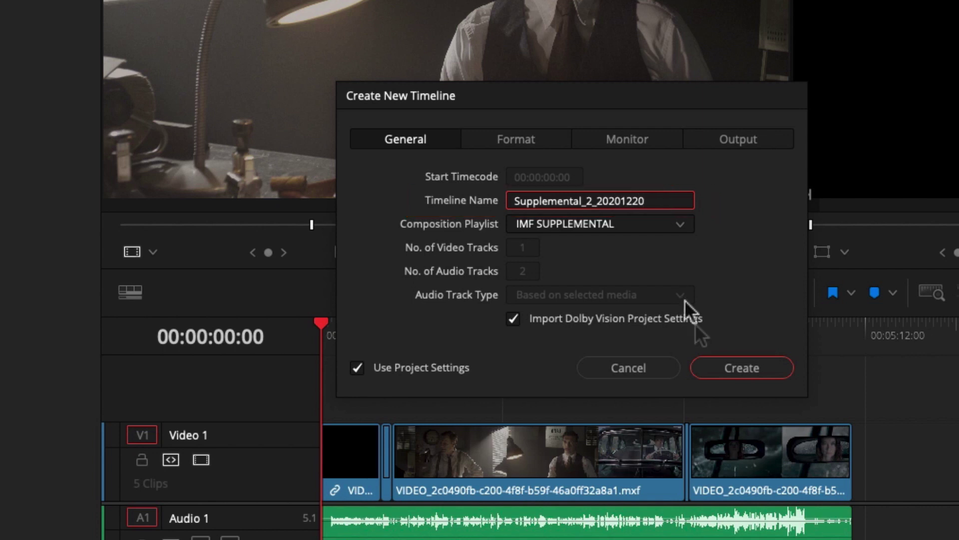
click(743, 367)
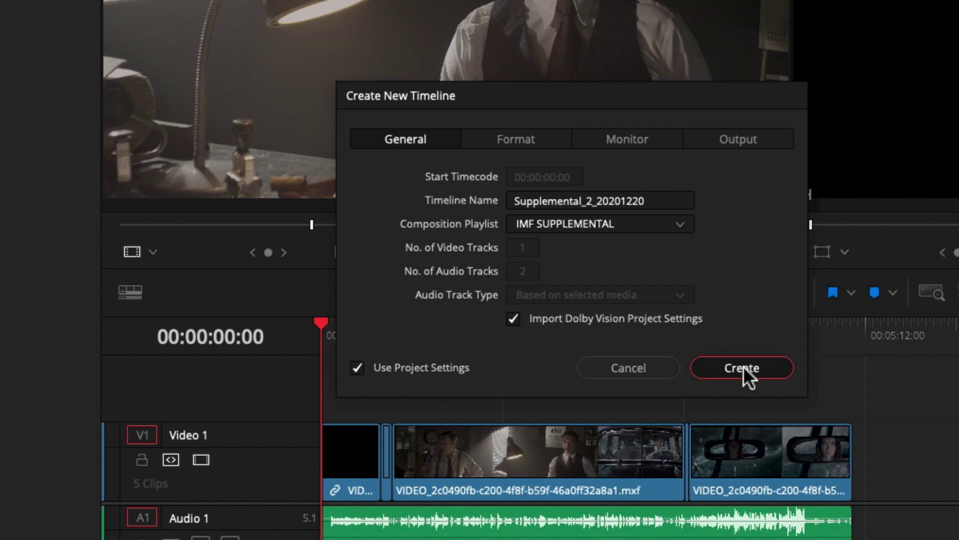
click(743, 368)
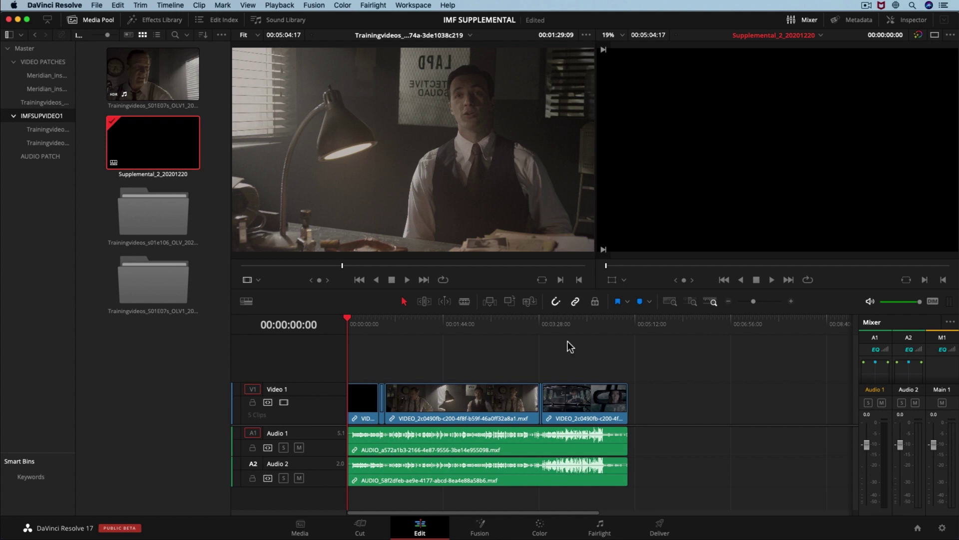
- Park the playhead at 00:00:34:18 and select the AUDIO PATCH bin
click(378, 324)
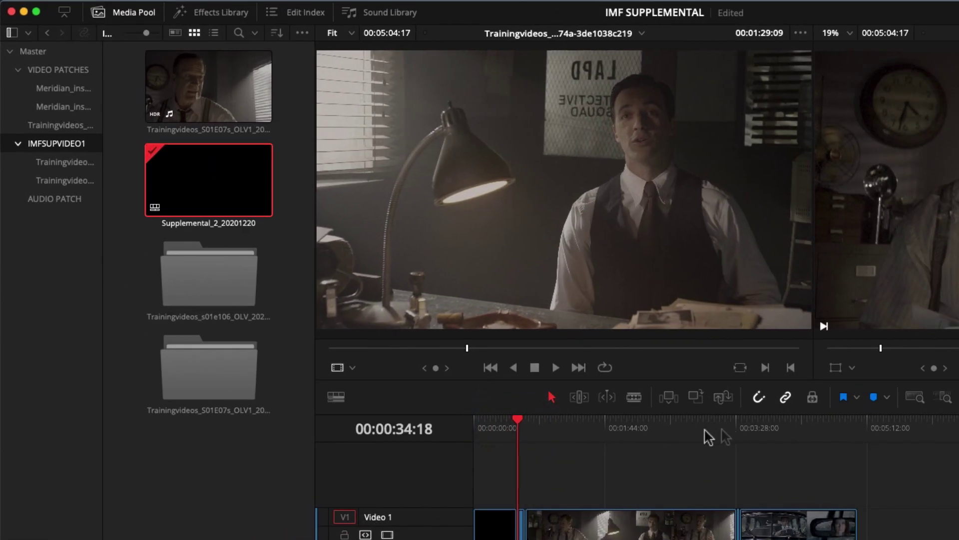
right_click(225, 95)
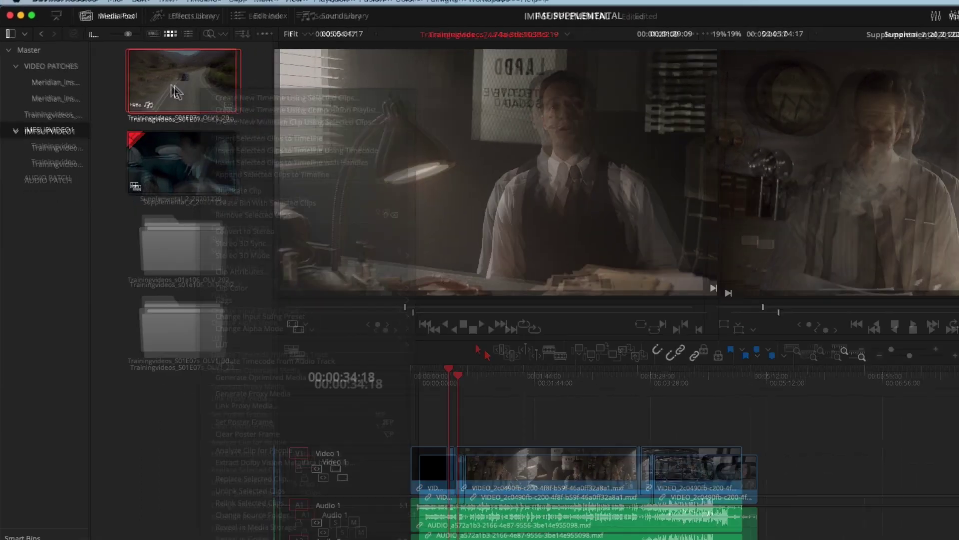
click(145, 81)
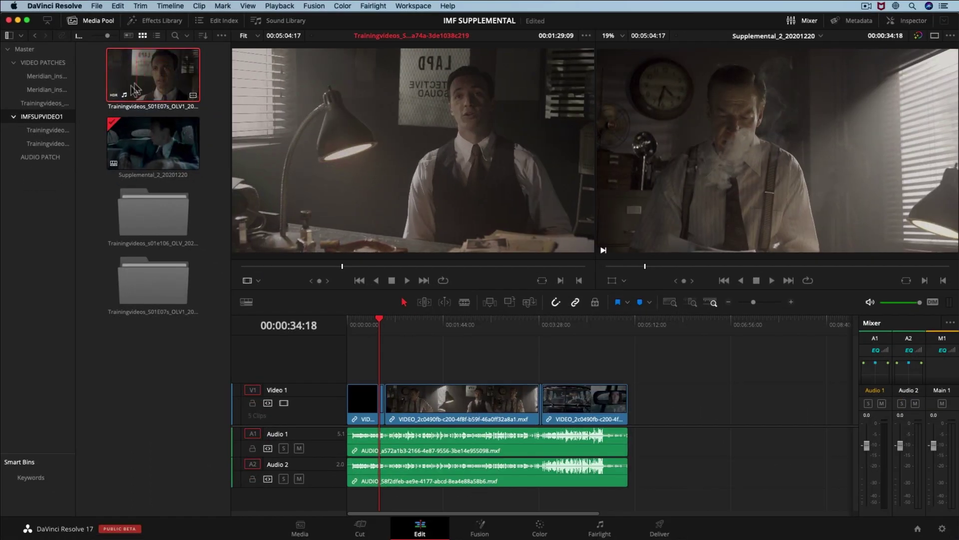
click(60, 158)
- Load Meridian_5.1_C_adjustment.wav into the source viewer and play it from its start, then stop
click(60, 158)
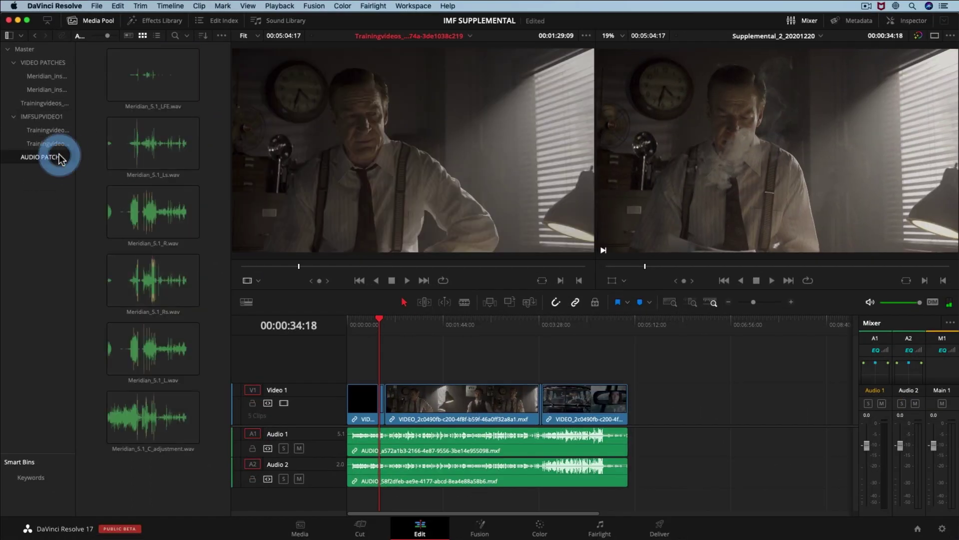
double_click(156, 401)
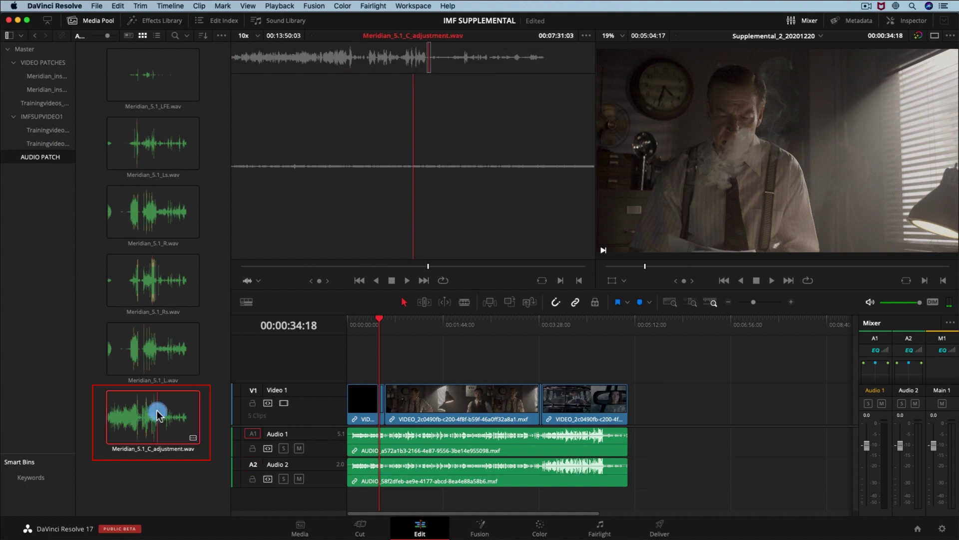
click(392, 36)
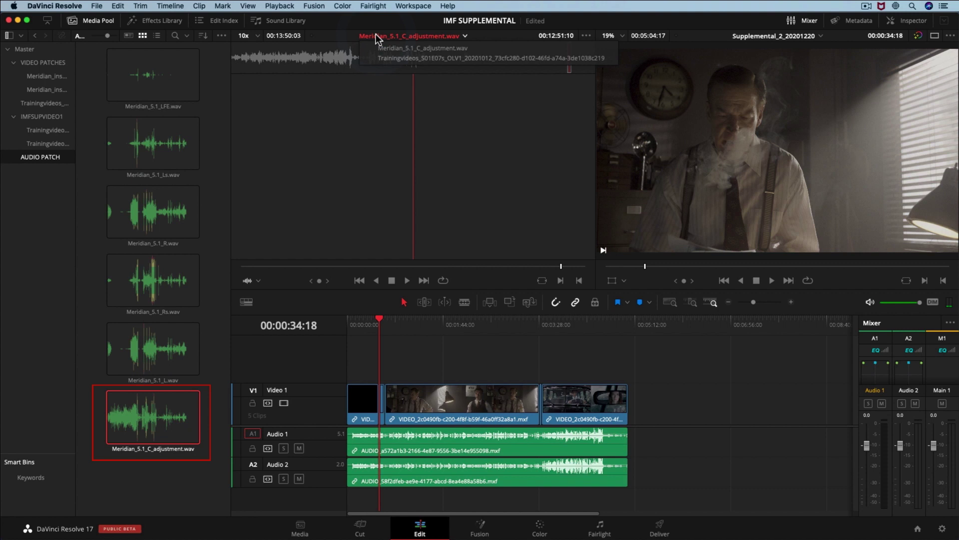
click(376, 46)
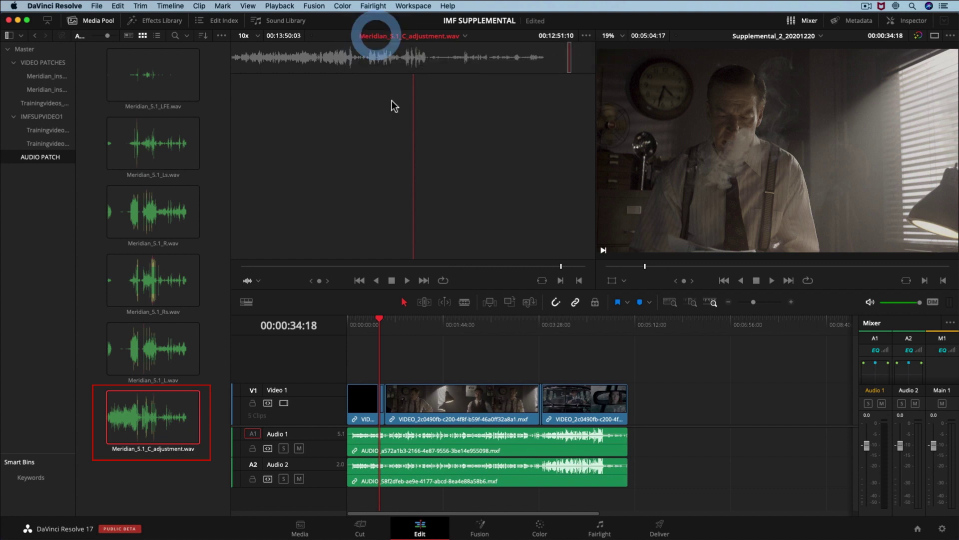
click(245, 57)
drag(244, 61, 230, 56)
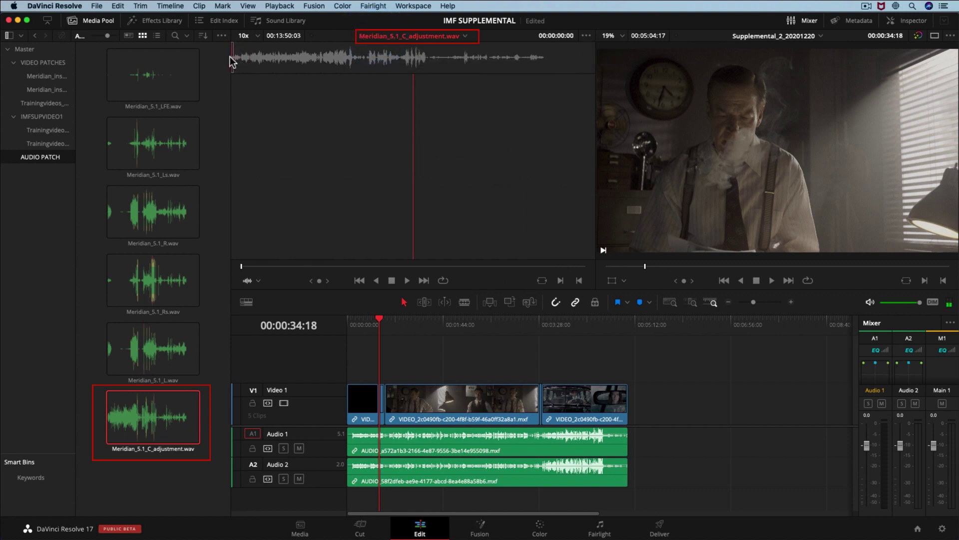
key(space)
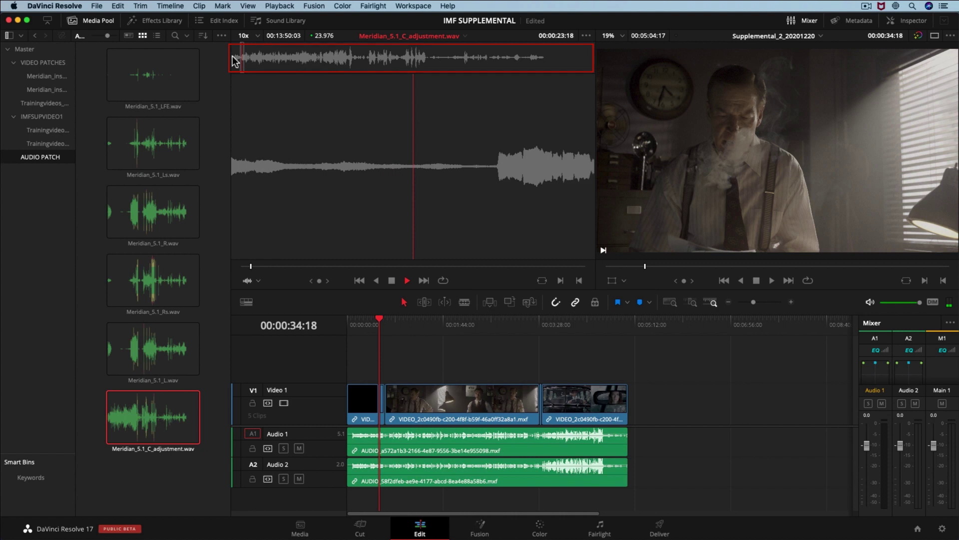
key(space)
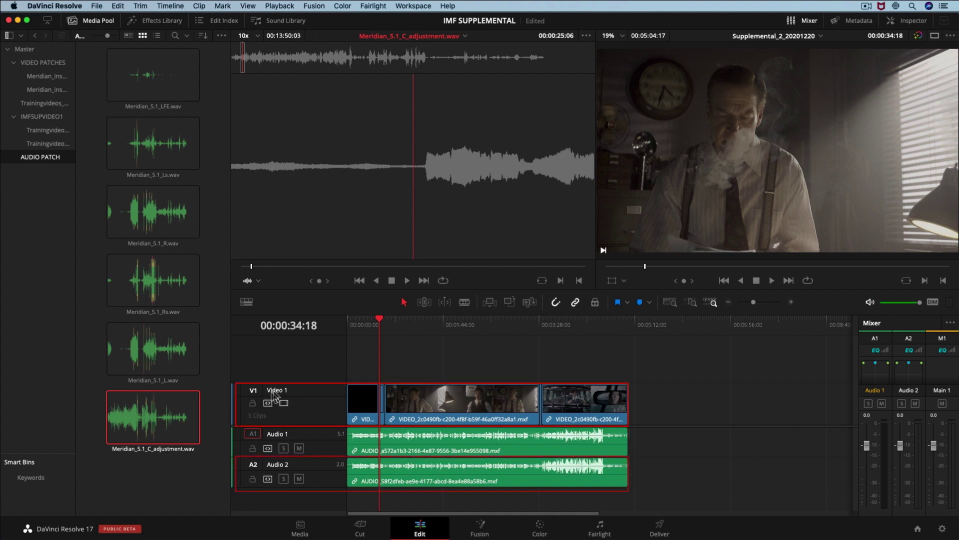
- Lock the Video 1 and Audio 2 tracks and delete the 5.1 Audio 1 track
click(253, 403)
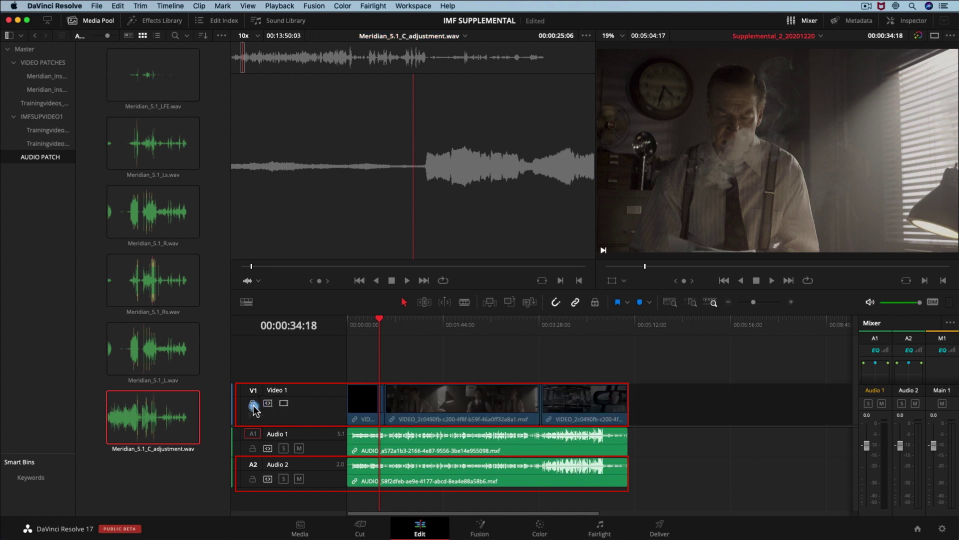
click(252, 479)
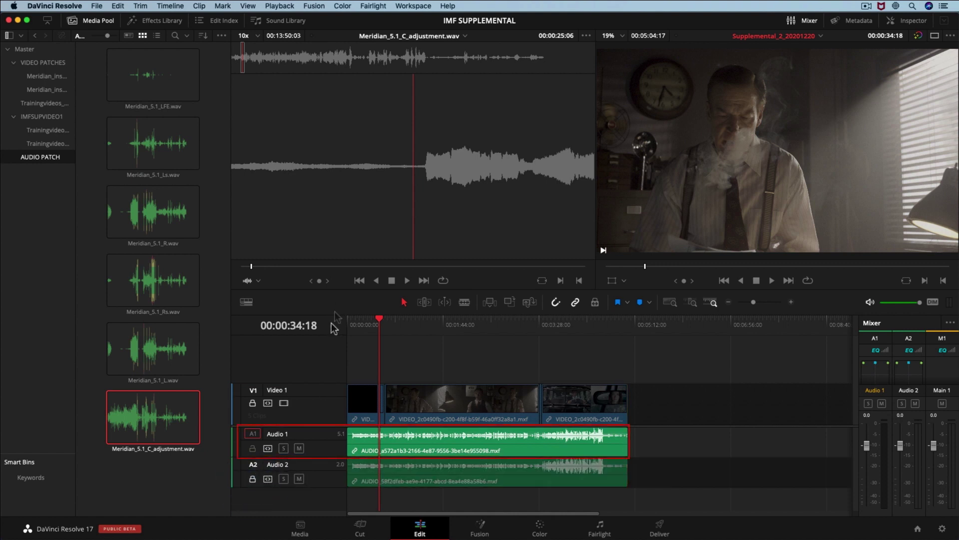
right_click(326, 444)
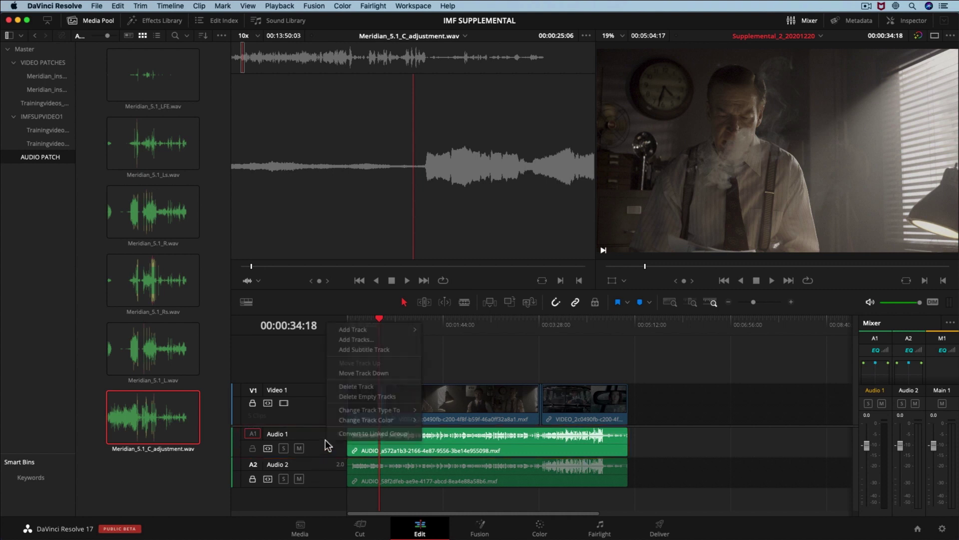
click(363, 386)
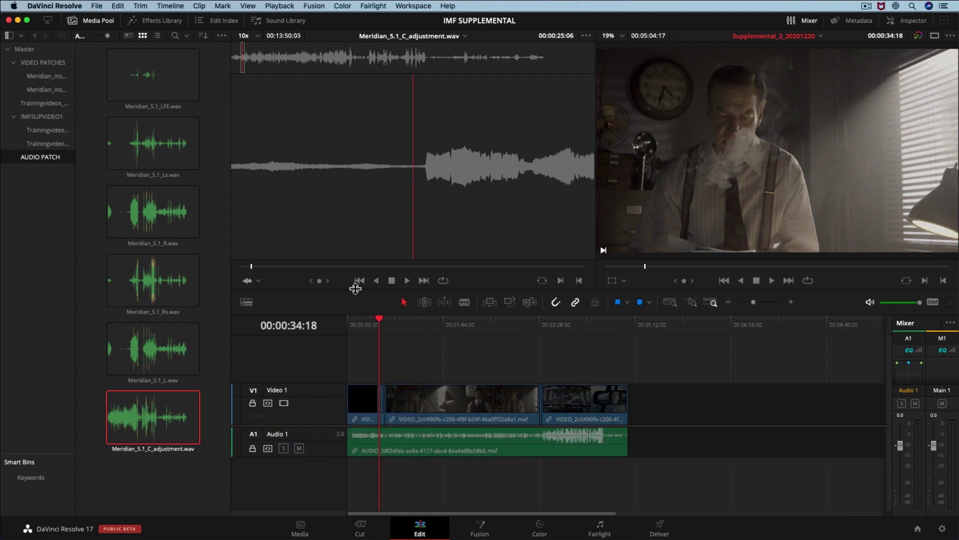
- Drag the viewer/timeline divider up to make the timeline panel taller
drag(356, 289, 364, 112)
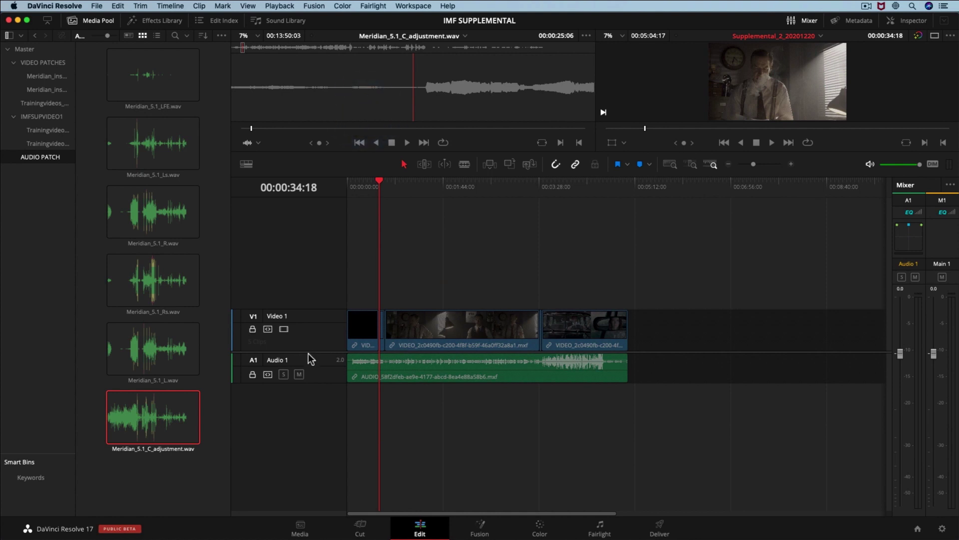
click(310, 355)
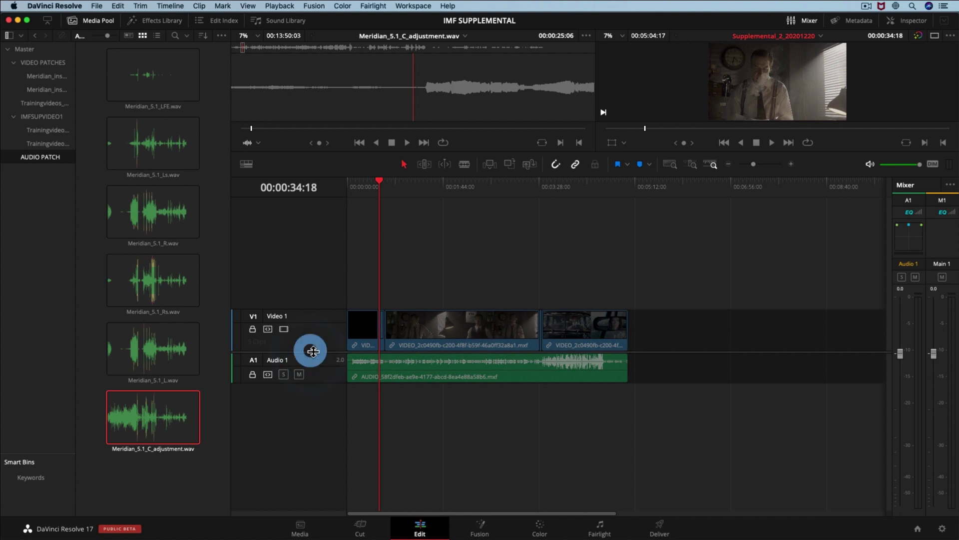
click(335, 252)
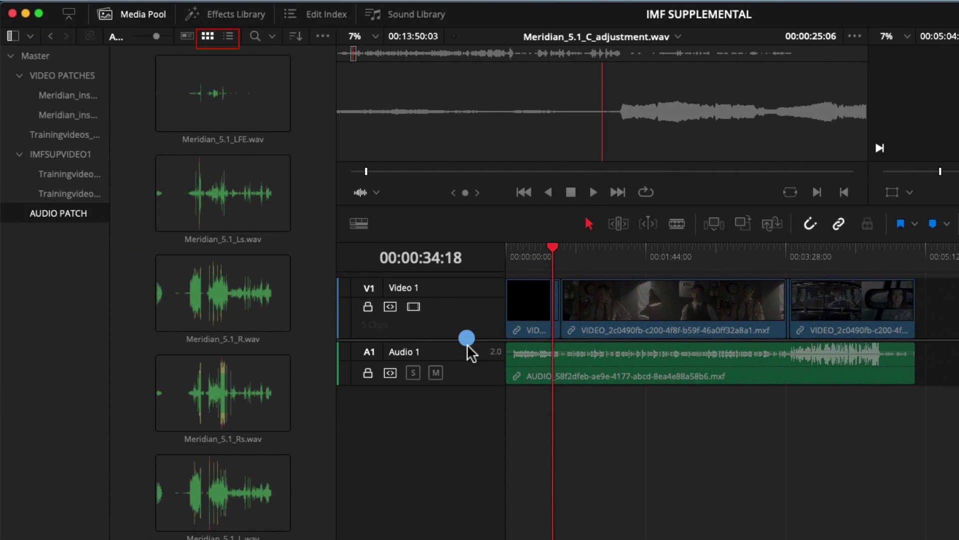
- In list view, place the Meridian 5.1 L, R, C_adjustment and LFE WAVs on new tracks Audio 2–5
click(229, 37)
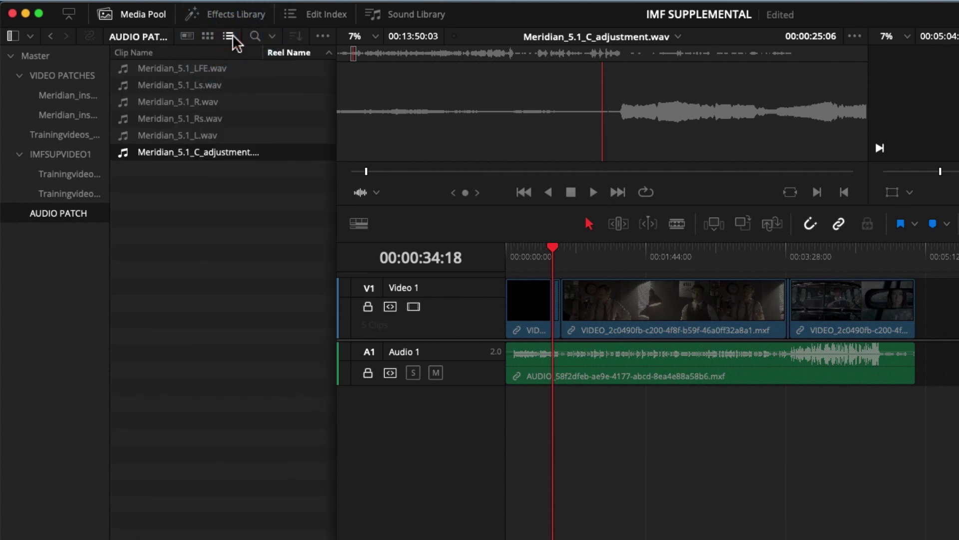
click(186, 134)
drag(185, 131, 344, 290)
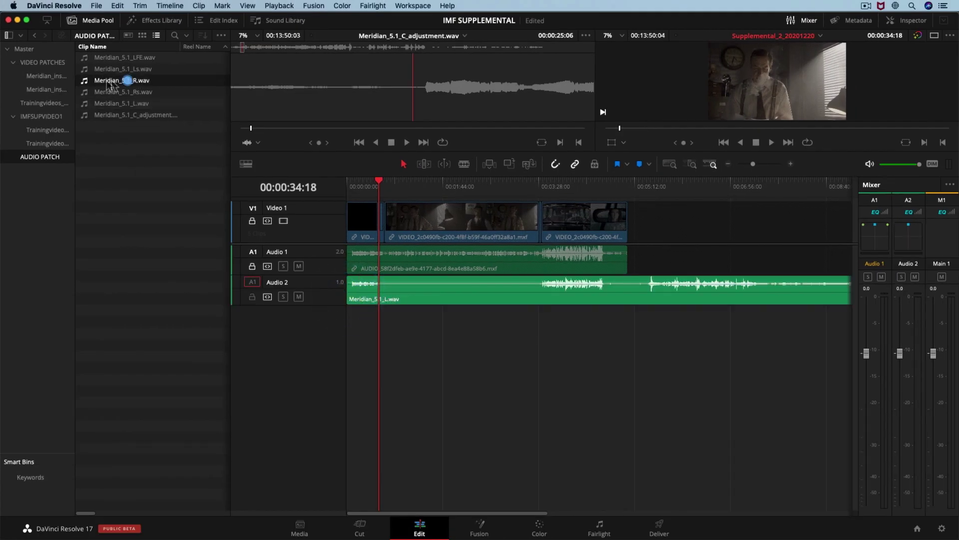
mouse_move(128, 80)
mouse_down()
mouse_move(365, 349)
mouse_move(352, 329)
mouse_up()
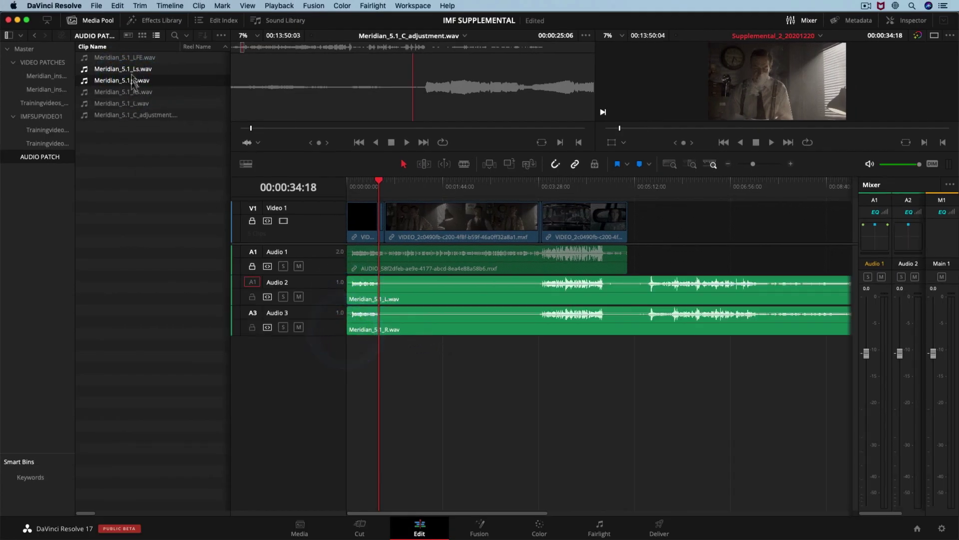
drag(125, 115, 368, 358)
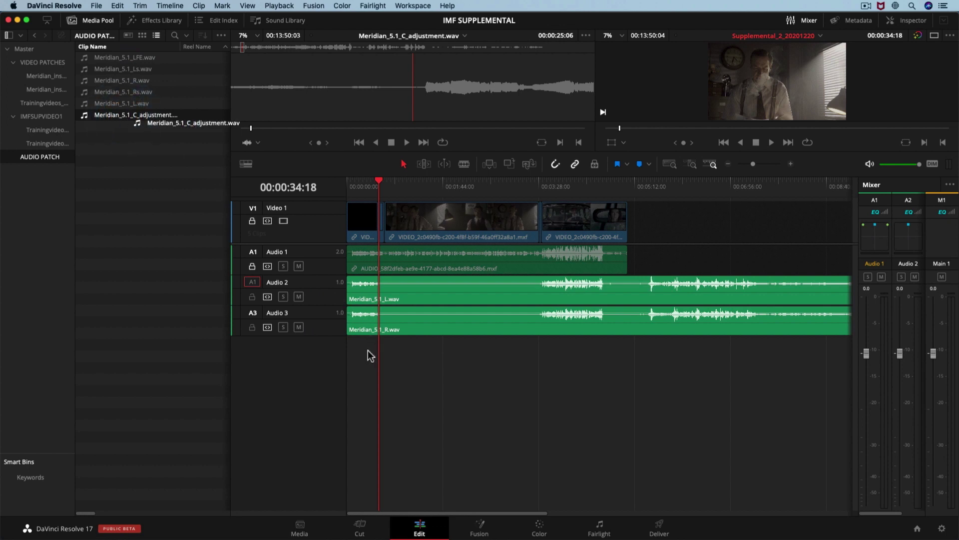
drag(368, 363, 345, 350)
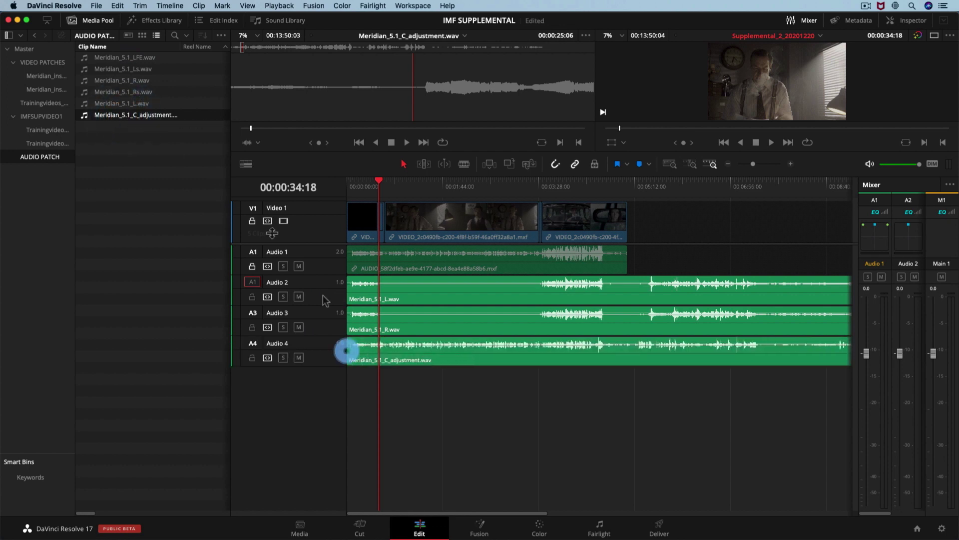
mouse_move(123, 57)
mouse_down()
mouse_move(410, 366)
mouse_move(346, 387)
mouse_up()
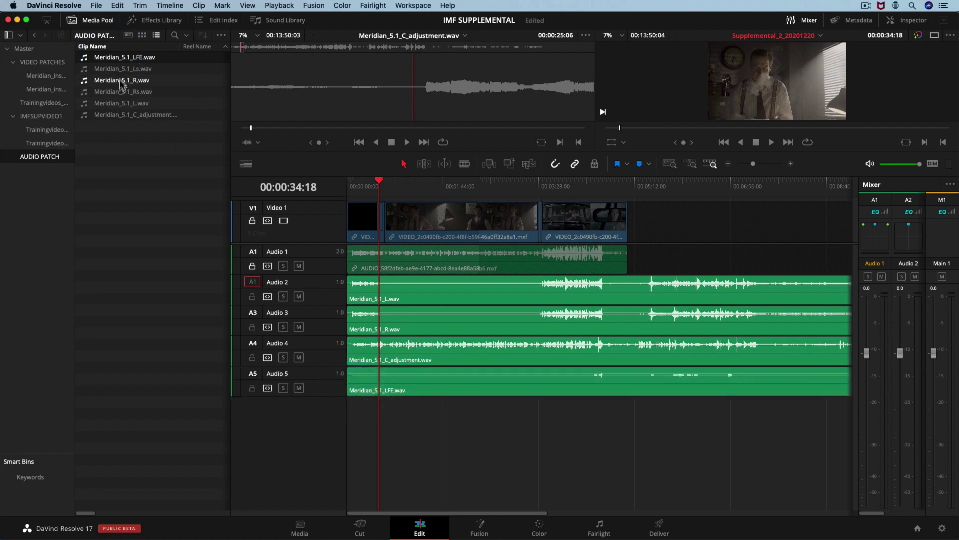
- Place the Meridian 5.1 Ls and Rs WAVs on Audio 6 and 7, then fit the timeline
click(116, 69)
drag(116, 72, 152, 88)
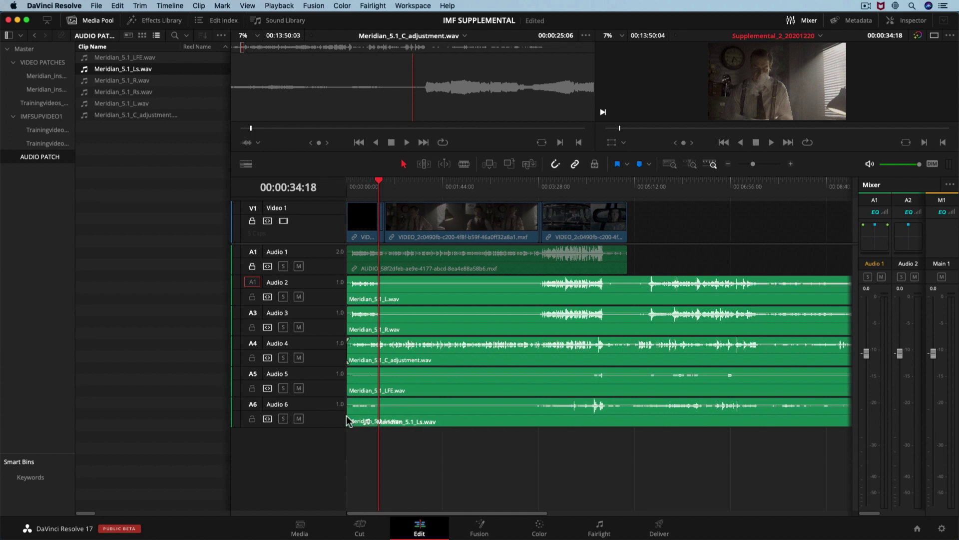
drag(367, 418, 349, 415)
click(106, 93)
drag(107, 95, 348, 449)
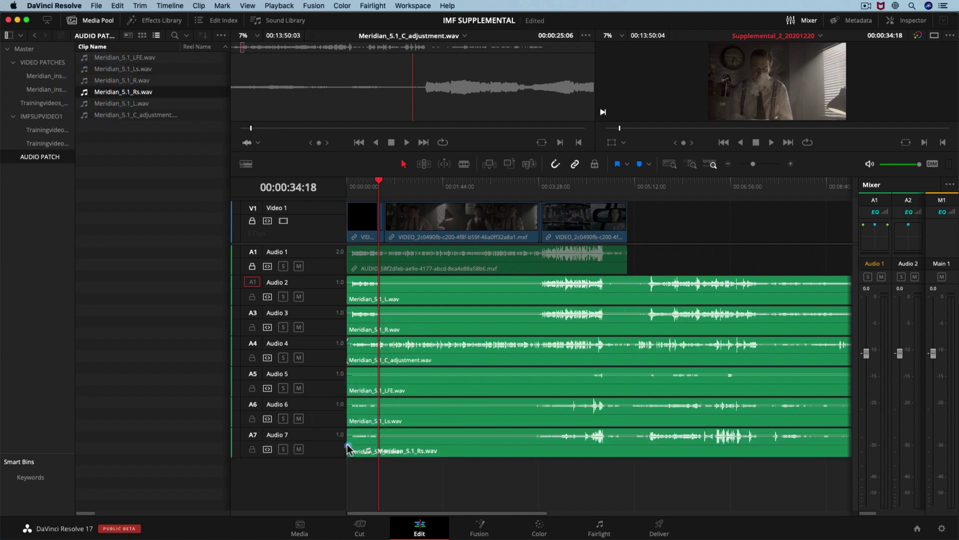
key(shift+z)
- With the Trim tool, trim the A2–A7 clip ends to the playhead at 00:05:04:17
click(425, 164)
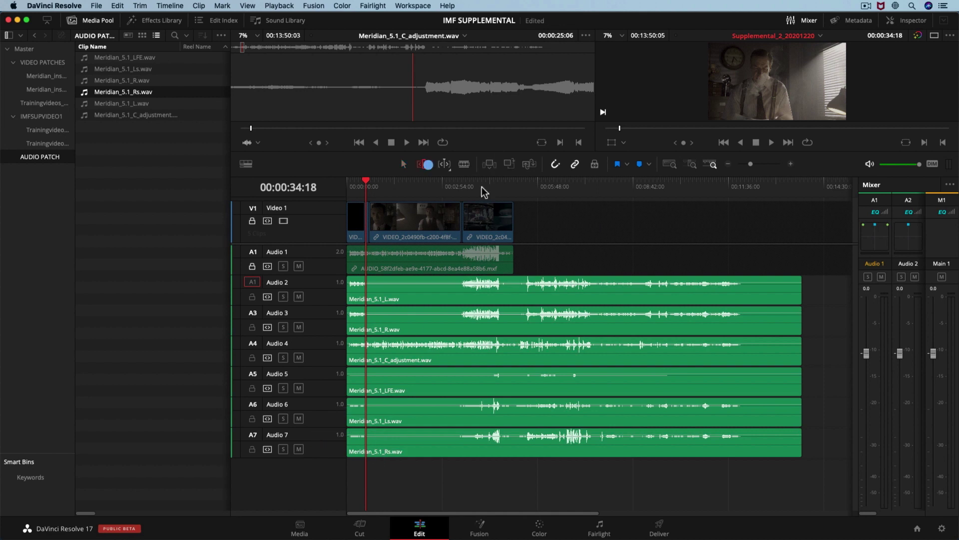
click(783, 276)
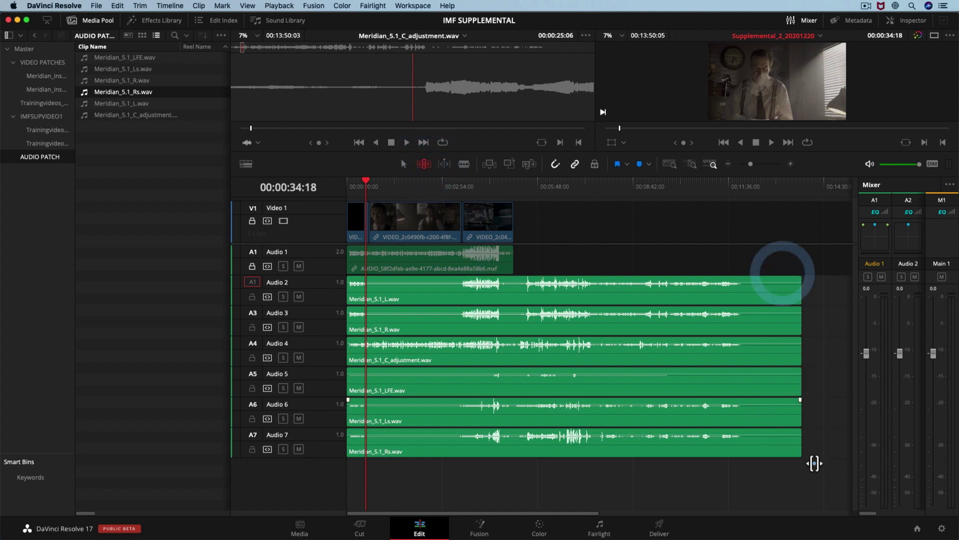
drag(814, 463, 784, 265)
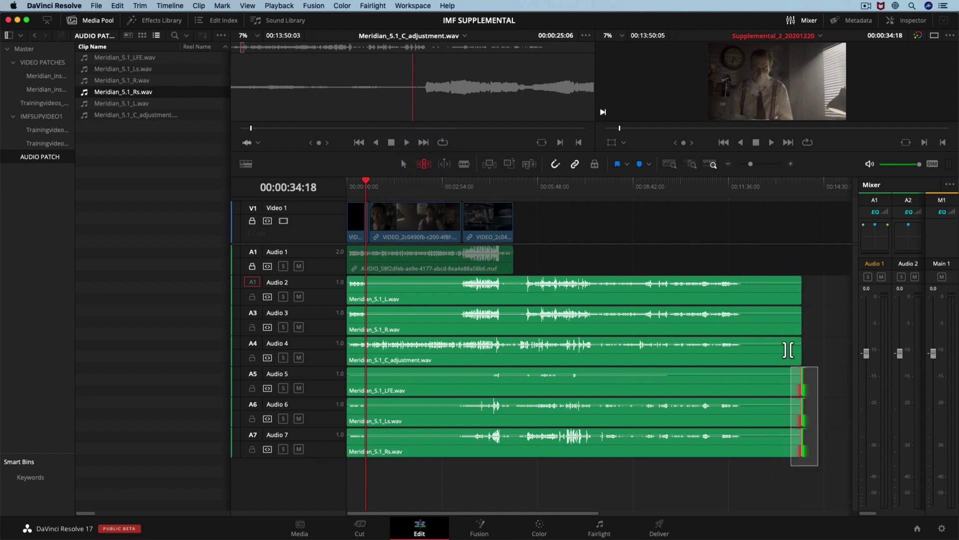
click(516, 186)
key(e)
key(a)
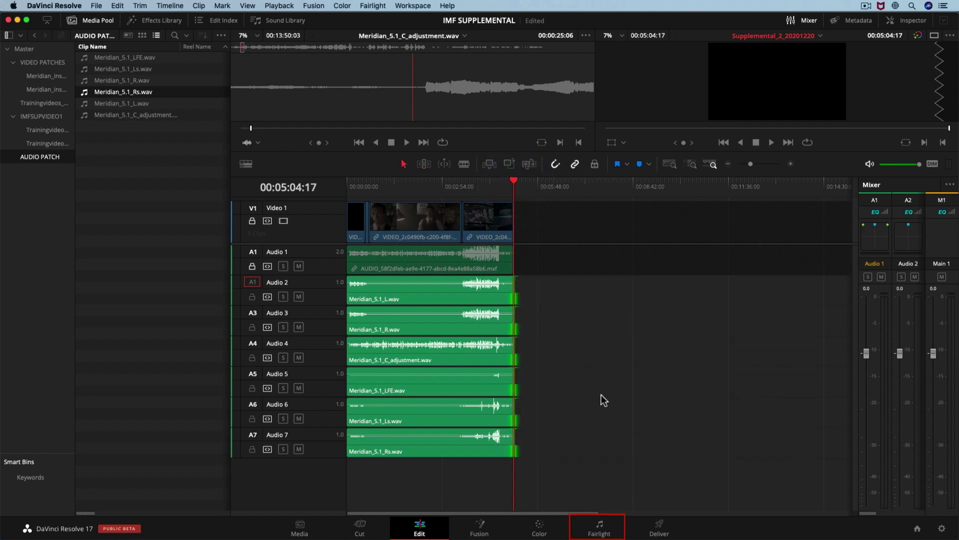
- Switch to the Fairlight page and select the clips on Audio 2 through Audio 7
click(595, 532)
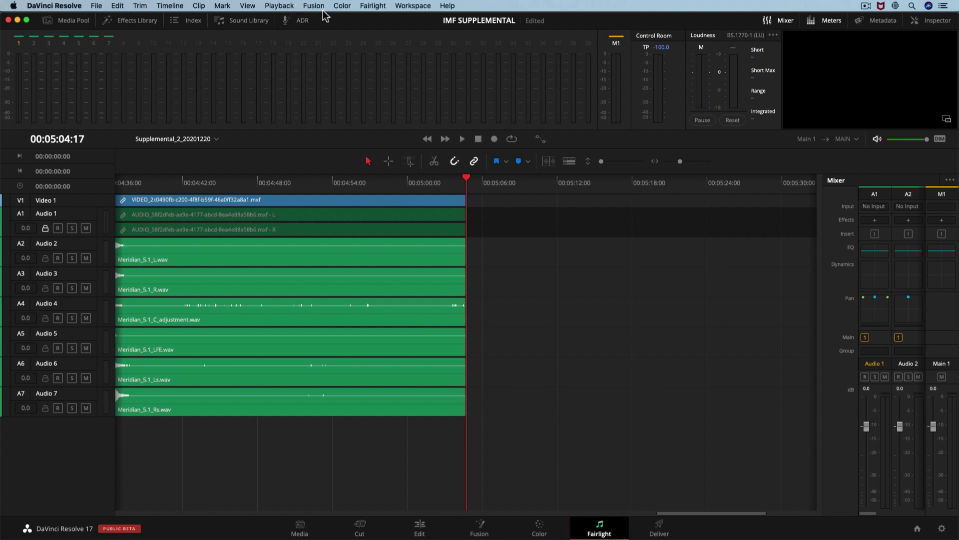
drag(414, 443, 293, 286)
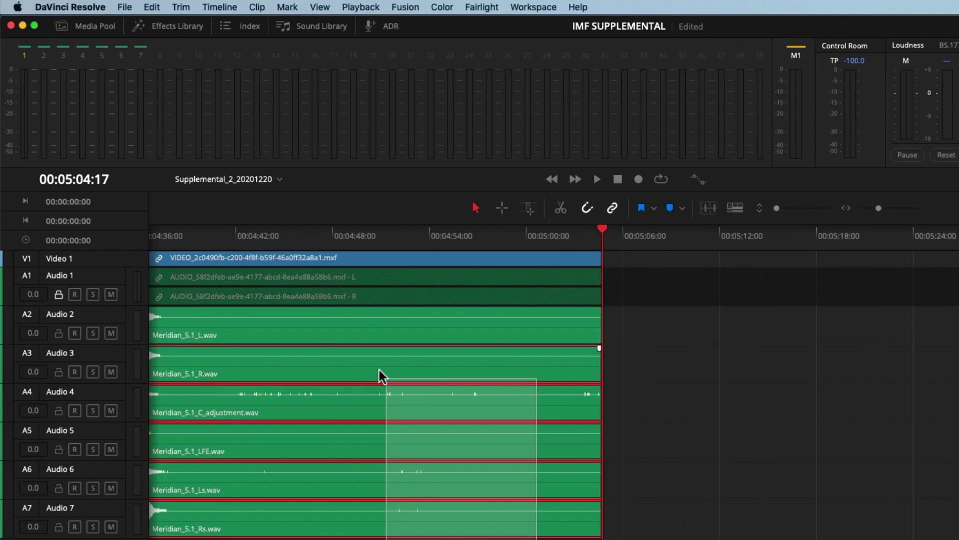
drag(380, 373, 398, 356)
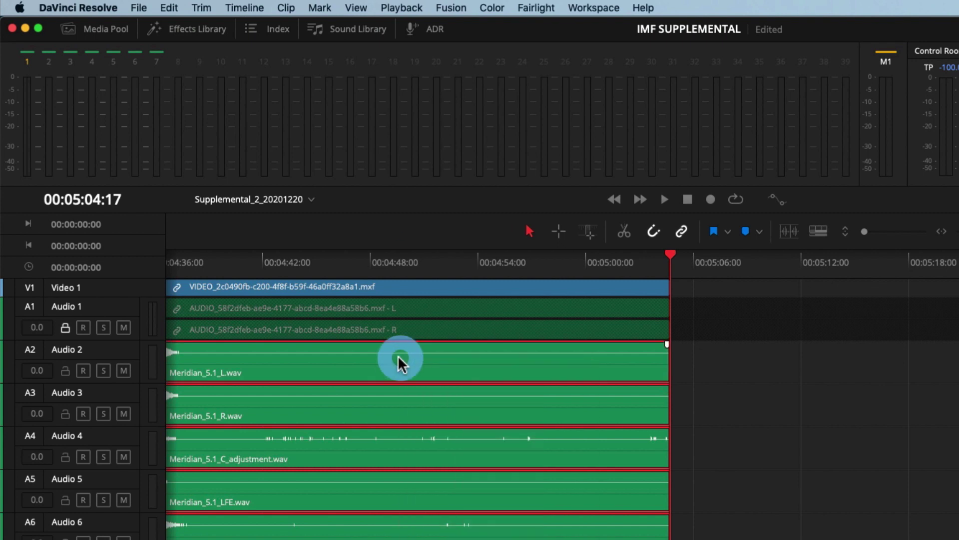
- Use Fairlight > Link Group to link Audio 2–7 as a 5.1 group
click(530, 7)
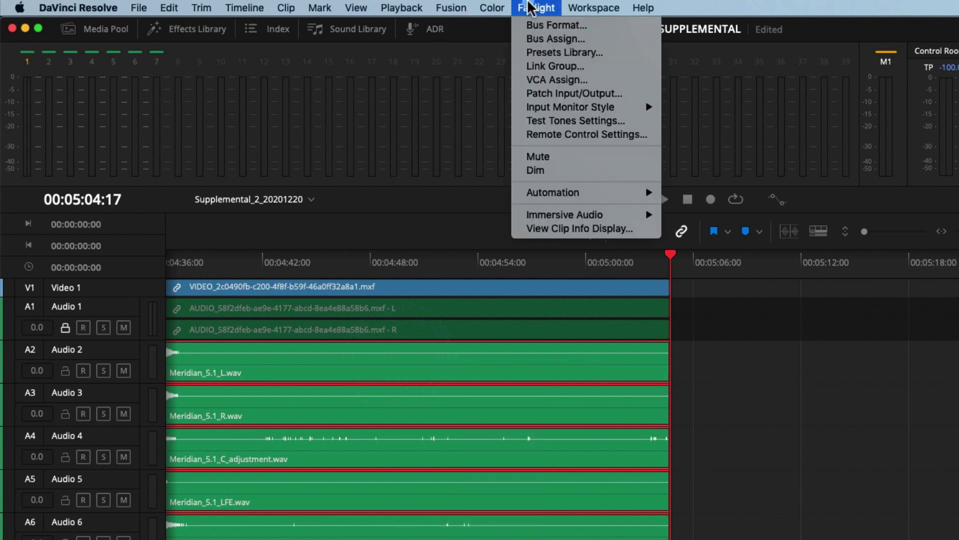
click(579, 68)
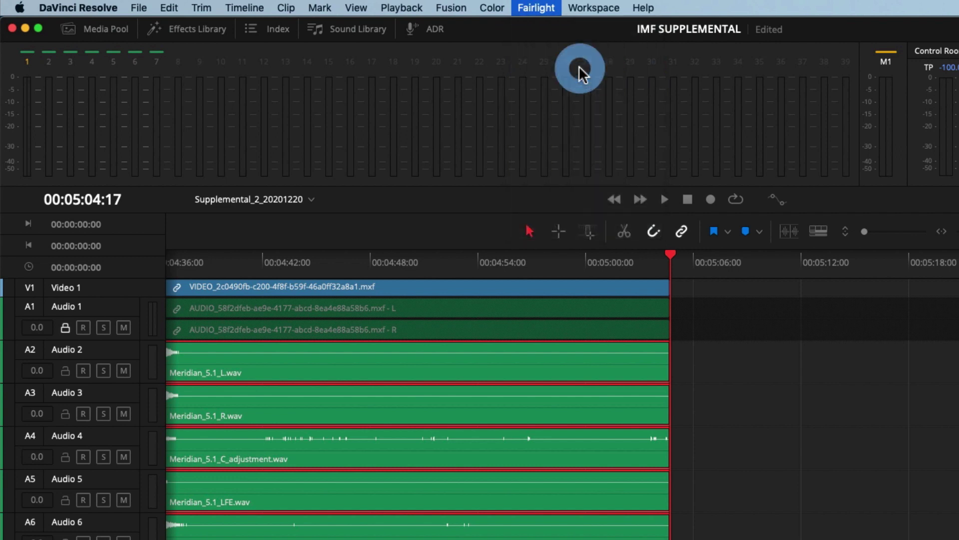
drag(350, 57, 566, 57)
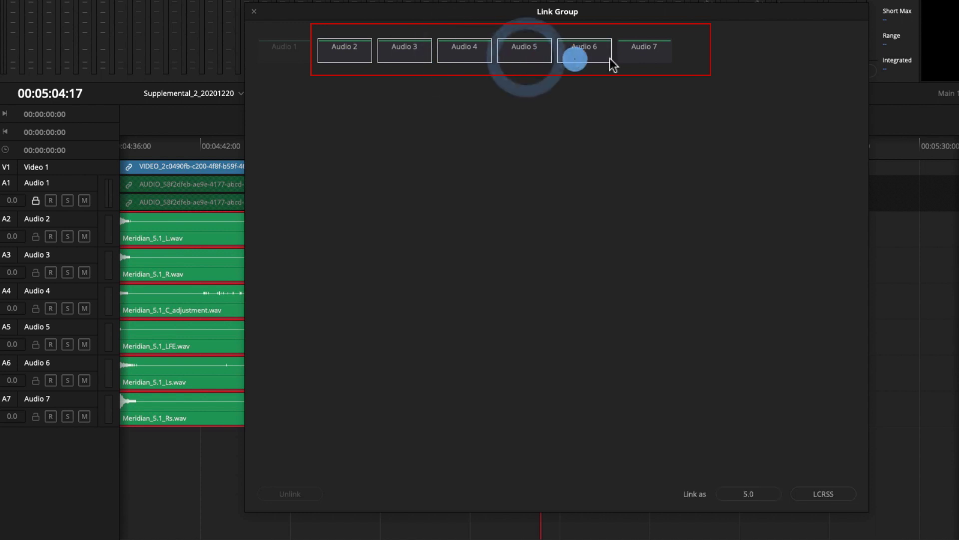
drag(565, 57, 652, 57)
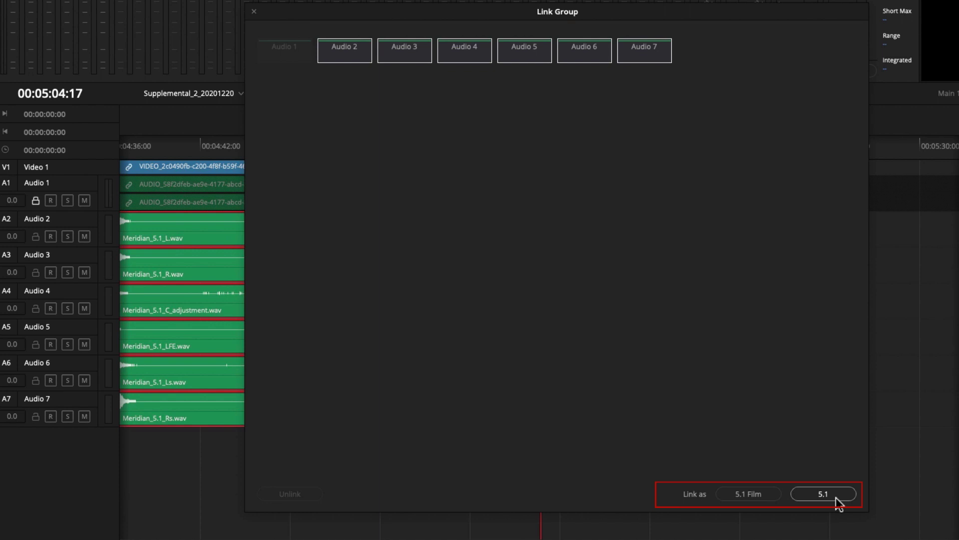
click(836, 498)
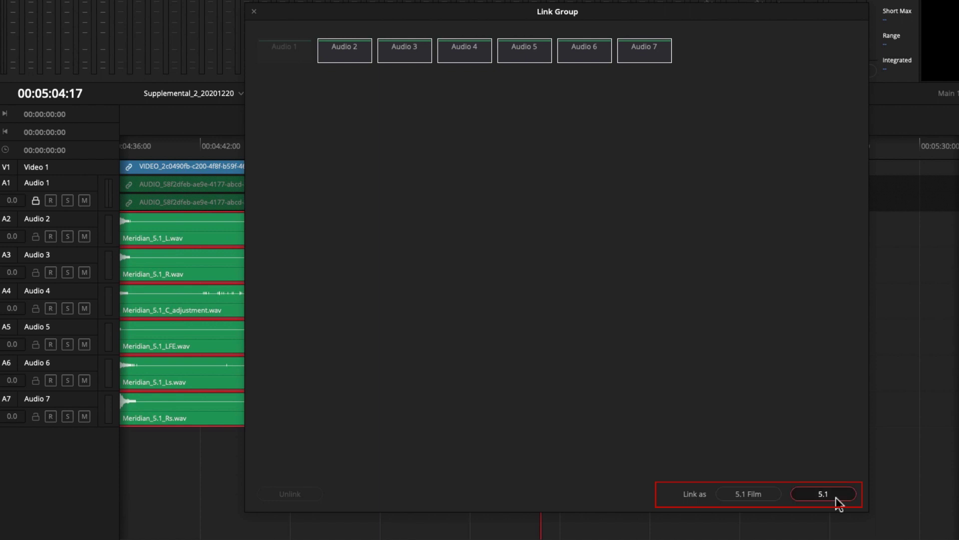
click(835, 497)
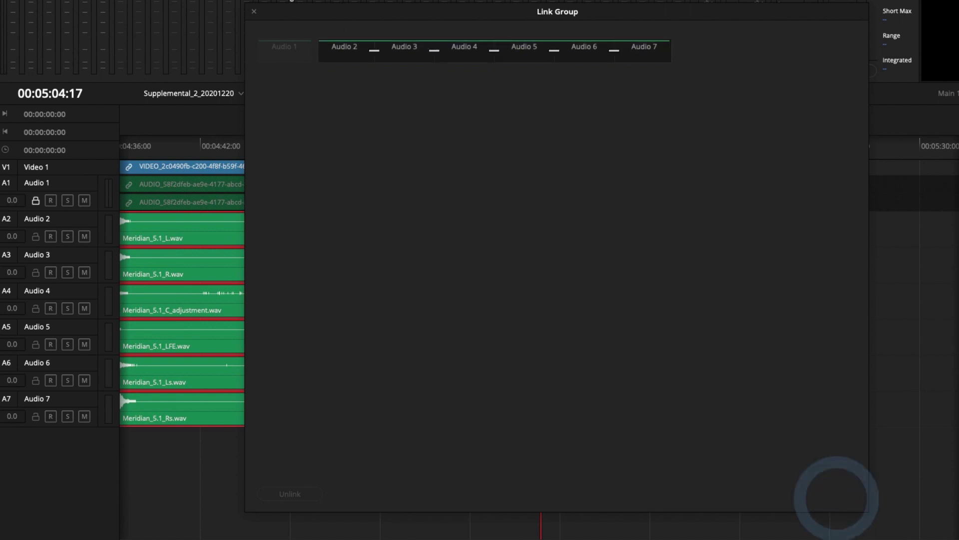
click(253, 10)
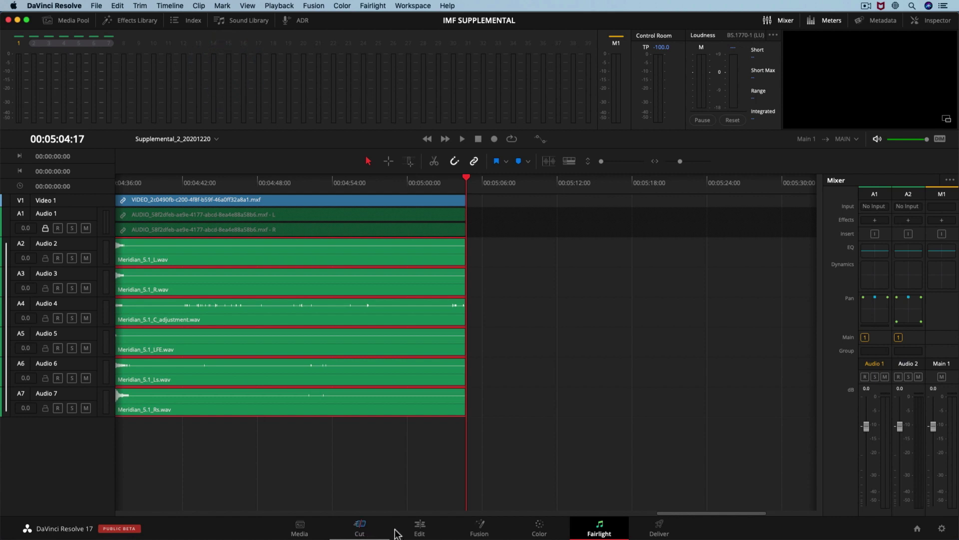
- Return to the Edit page and zoom the timeline to frame level around 00:00:04:00
click(423, 532)
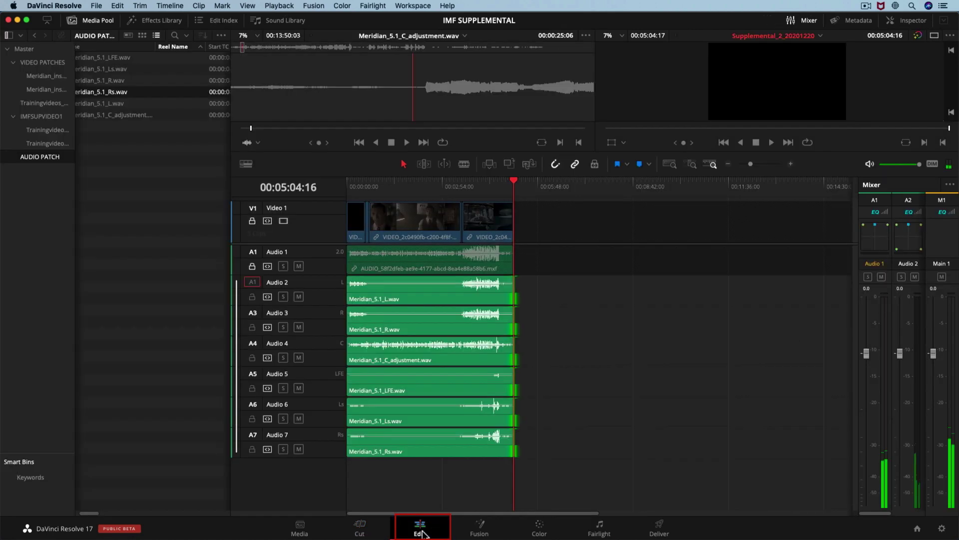
click(348, 186)
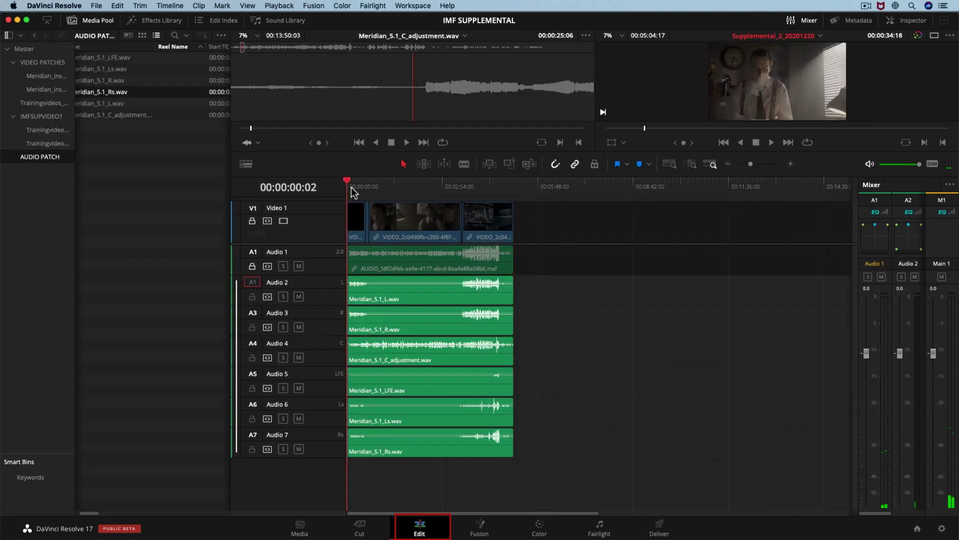
click(791, 164)
click(791, 164)
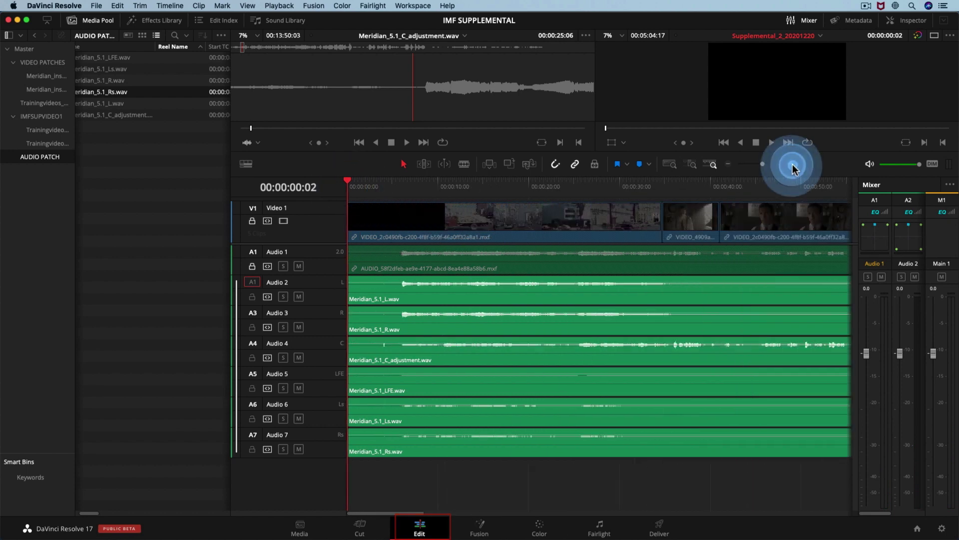
click(791, 164)
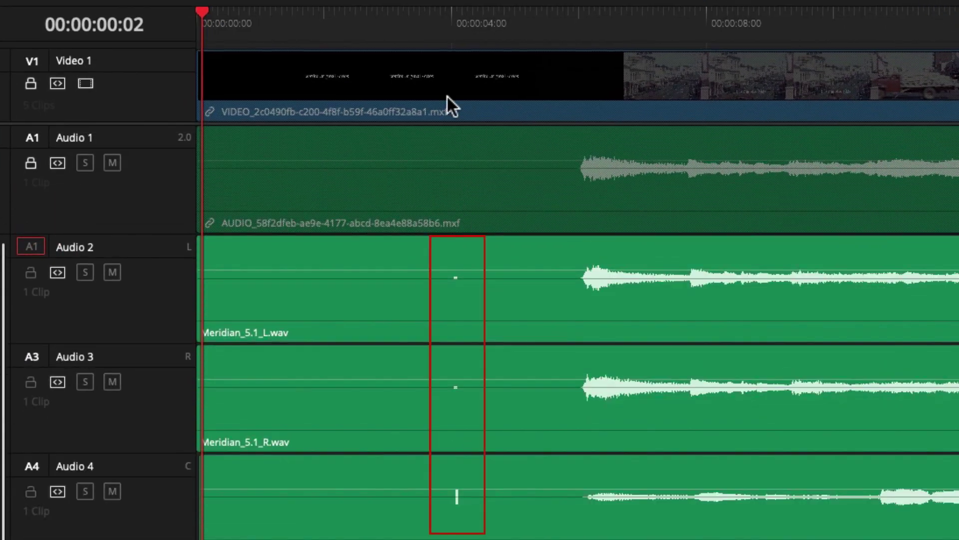
drag(438, 31, 451, 32)
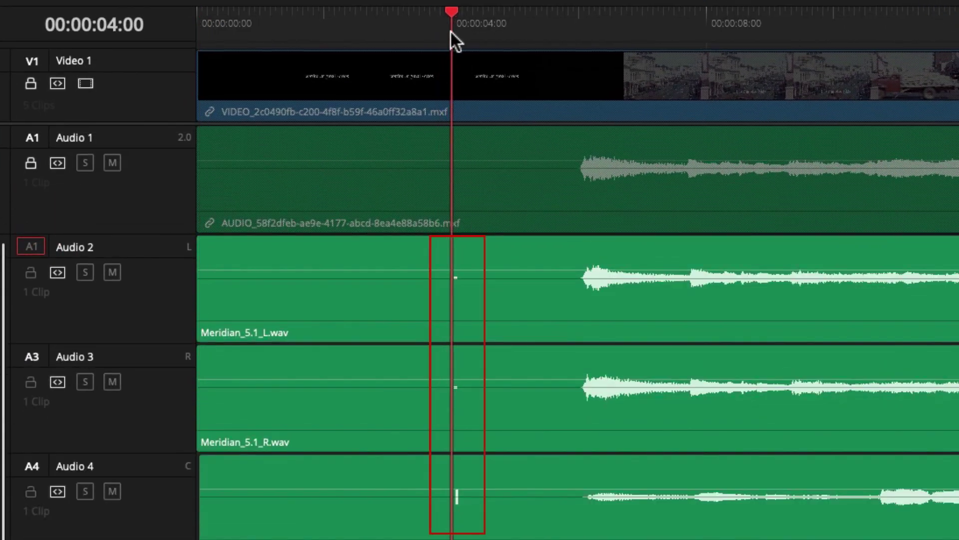
click(791, 164)
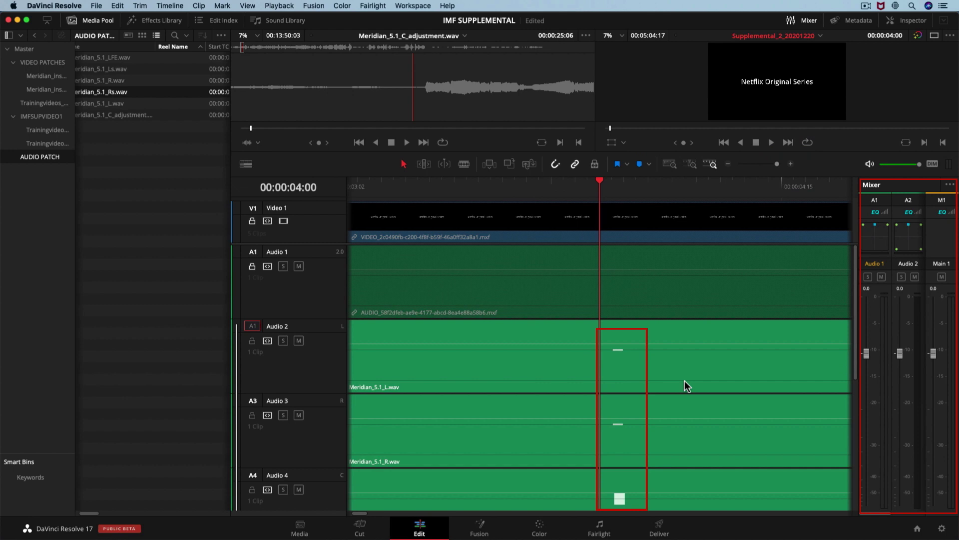
- Step frame by frame to place the playhead at 00:00:04:04, past the blip
key(Right)
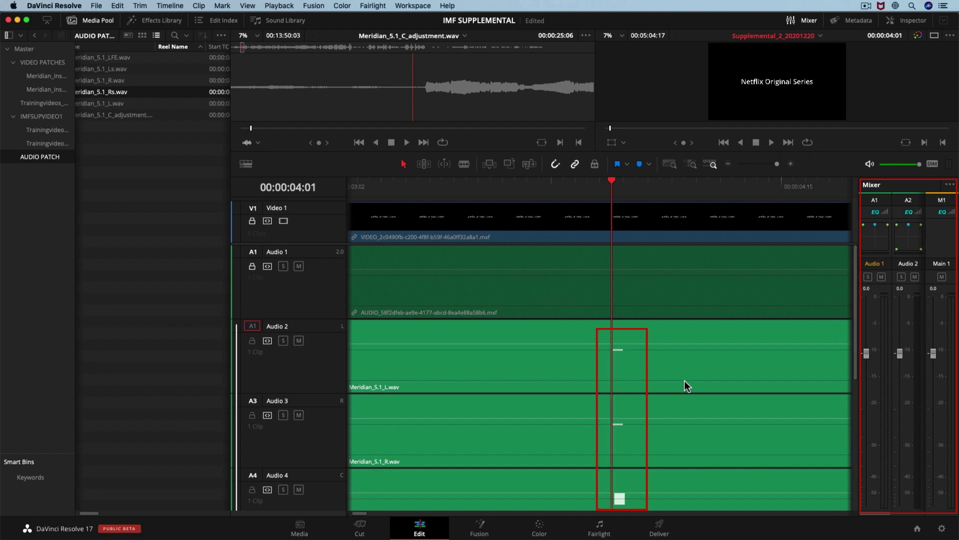
key(Right)
key(Right)
key(Left)
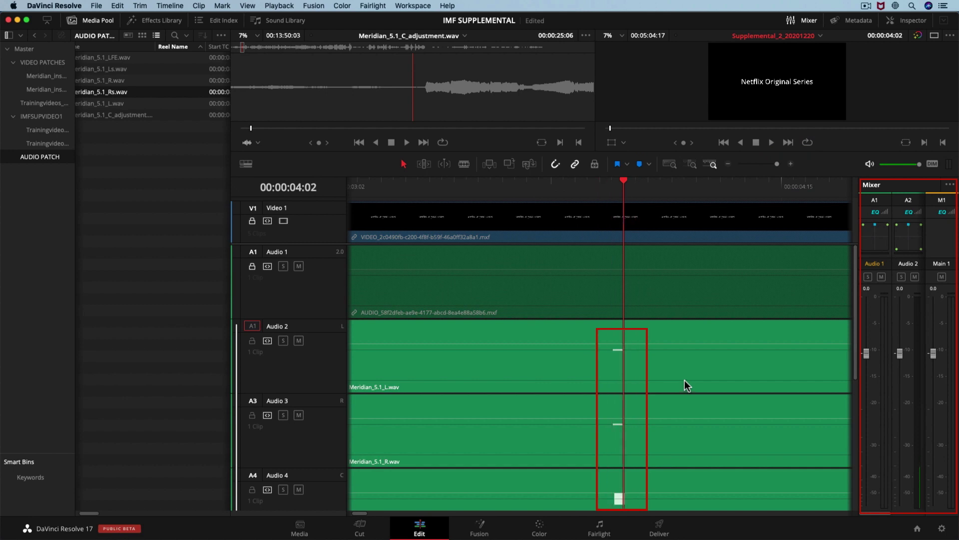
key(Left)
key(Right)
key(Left)
key(Right)
key(Right)
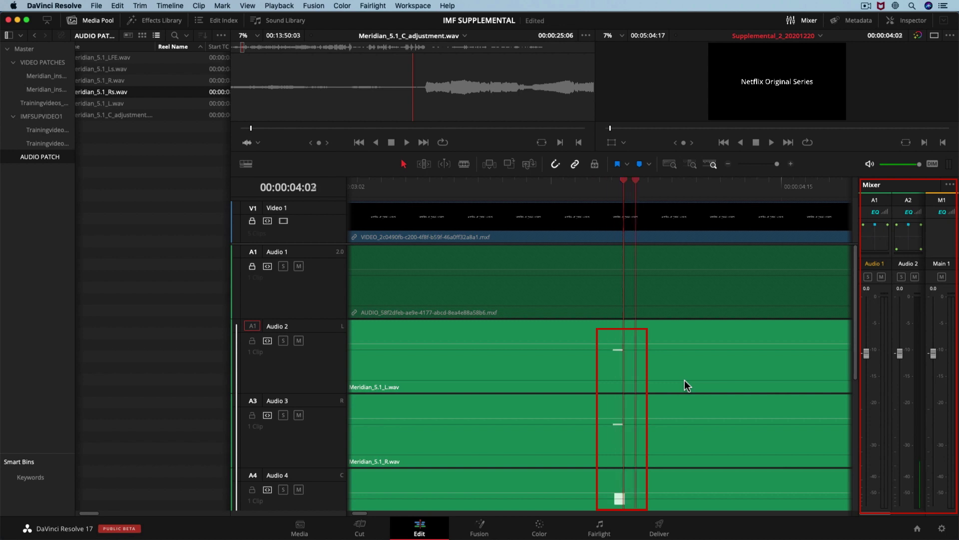
key(Right)
- Trim the starts of the Audio 2–7 Meridian clips to the playhead with Trim Start
key(shift+z)
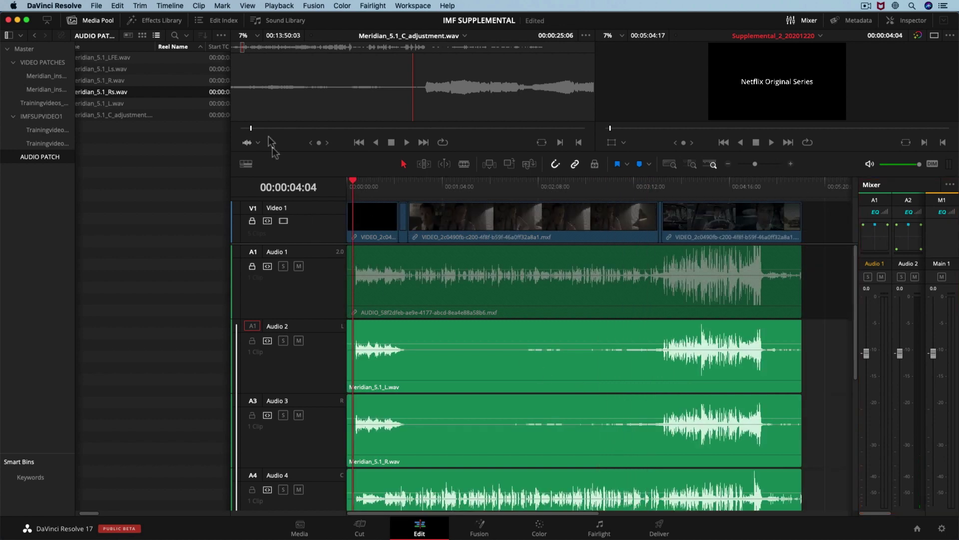
click(144, 6)
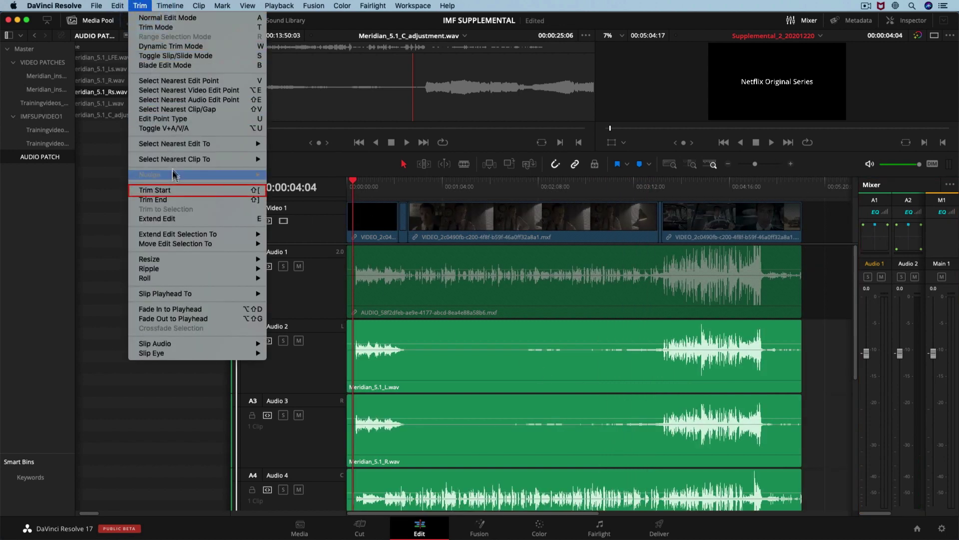
click(175, 191)
key(shift+z)
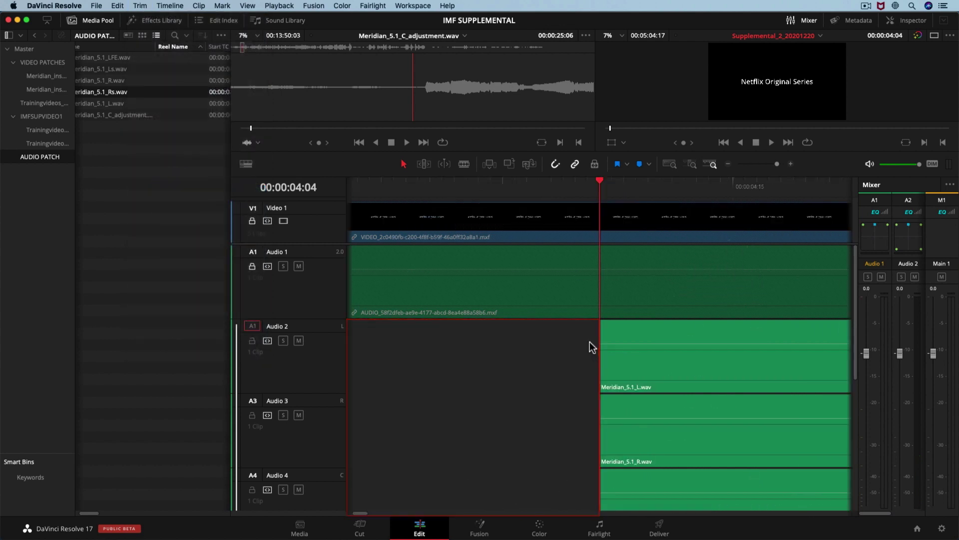
key(shift+z)
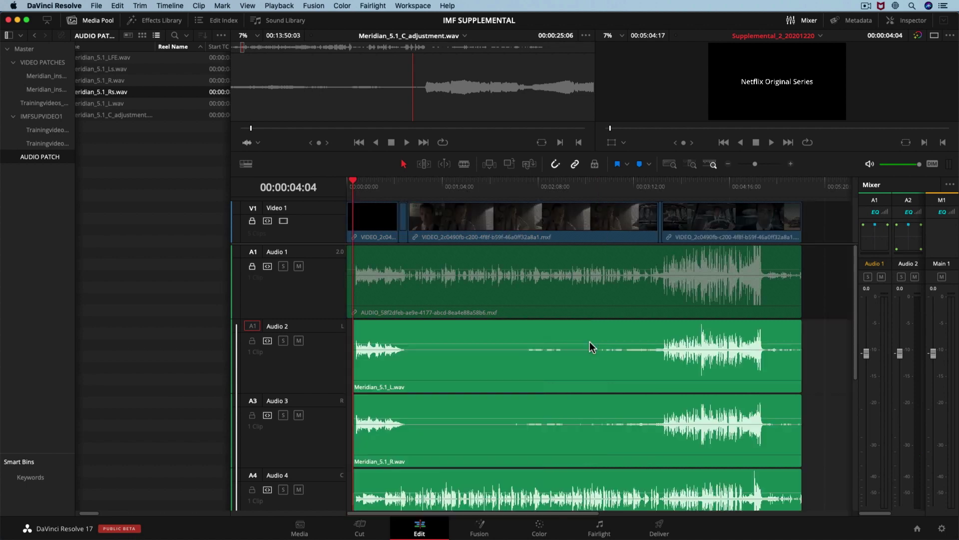
scroll(541, 371, down, 3)
scroll(549, 376, down, 2)
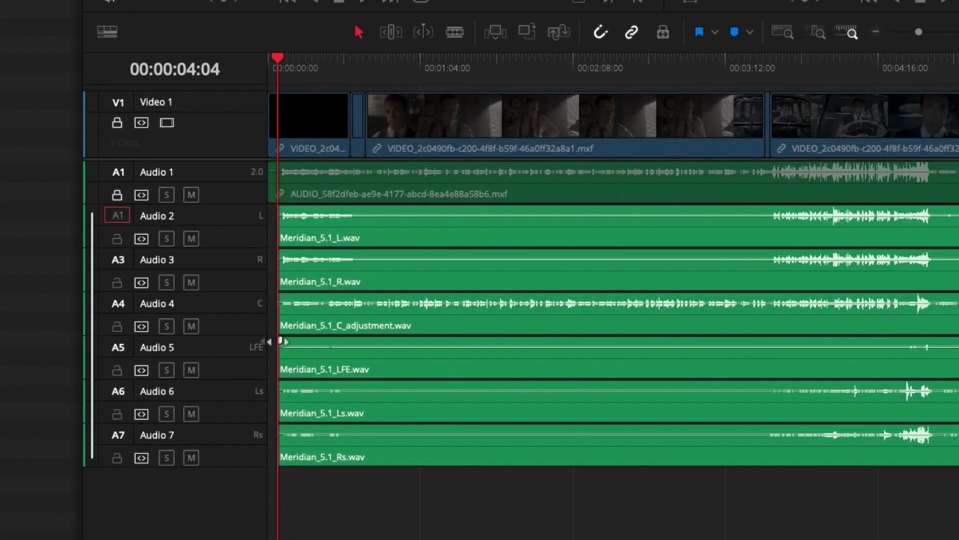
- Move the linked 5.1 tracks above the stereo track and park the playhead at 00:05:04:17
right_click(223, 316)
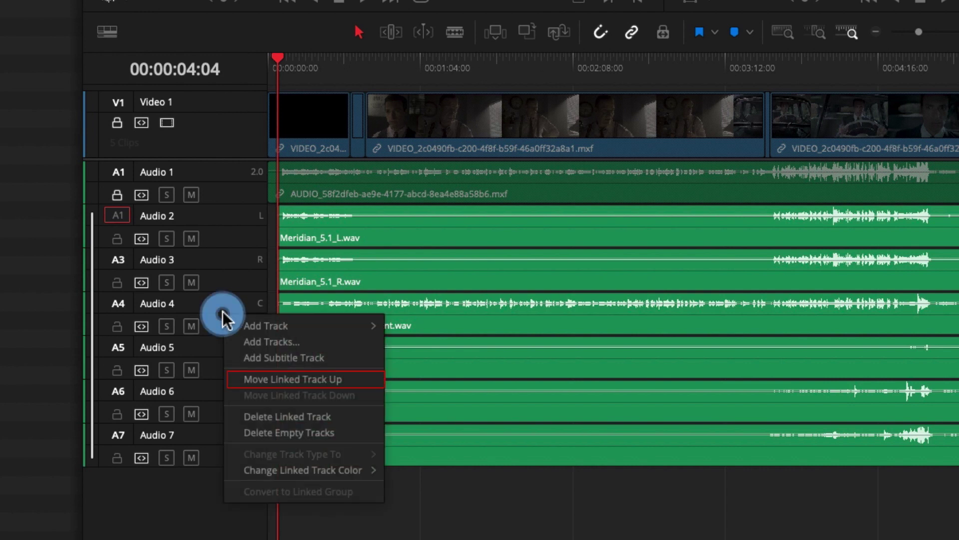
click(326, 381)
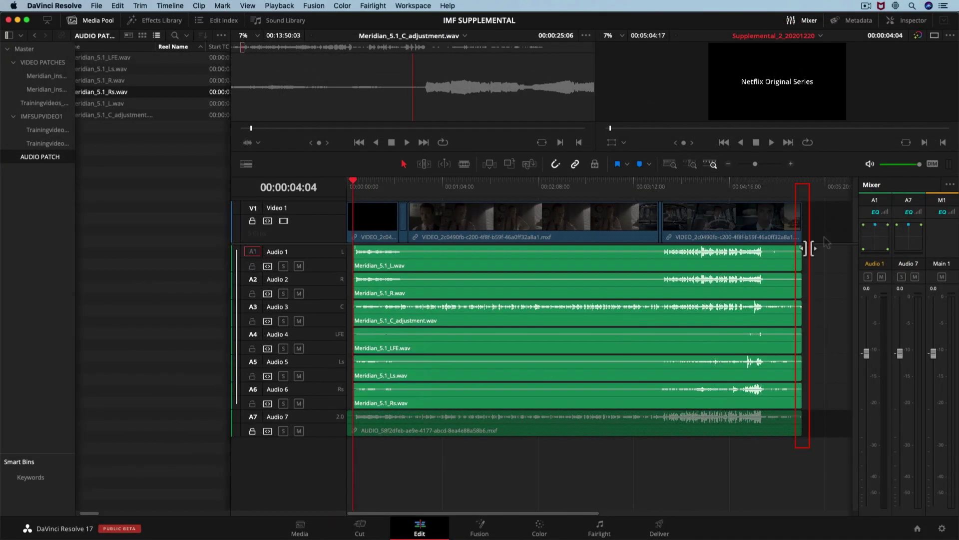
click(801, 185)
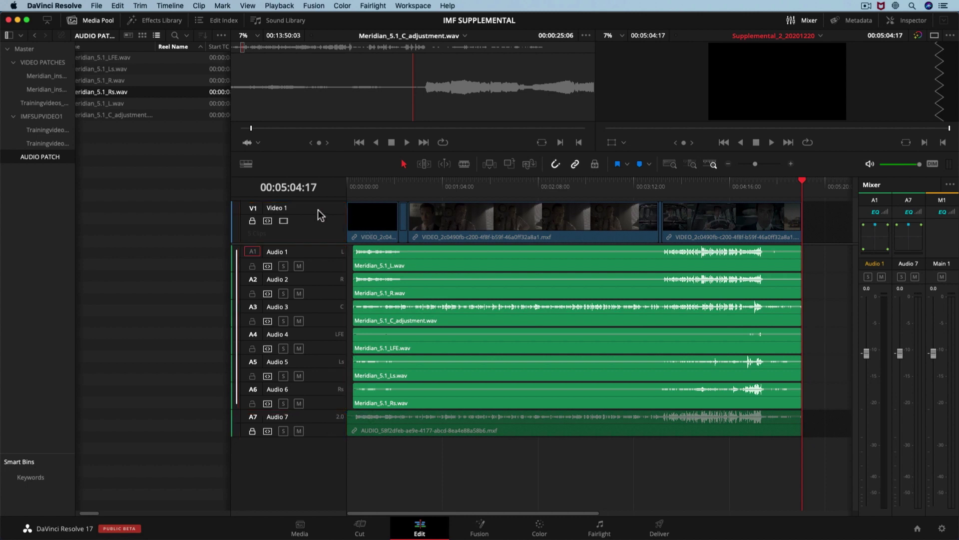
- Apply the IMF Netflix render preset on the Deliver page and browse for the IMFSUPAUDIO2 folder
click(660, 529)
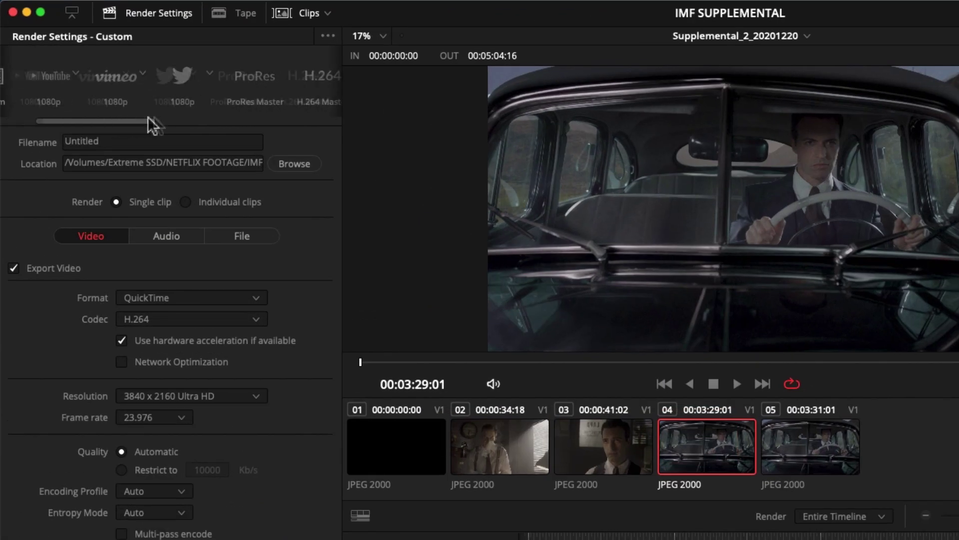
drag(89, 115, 207, 114)
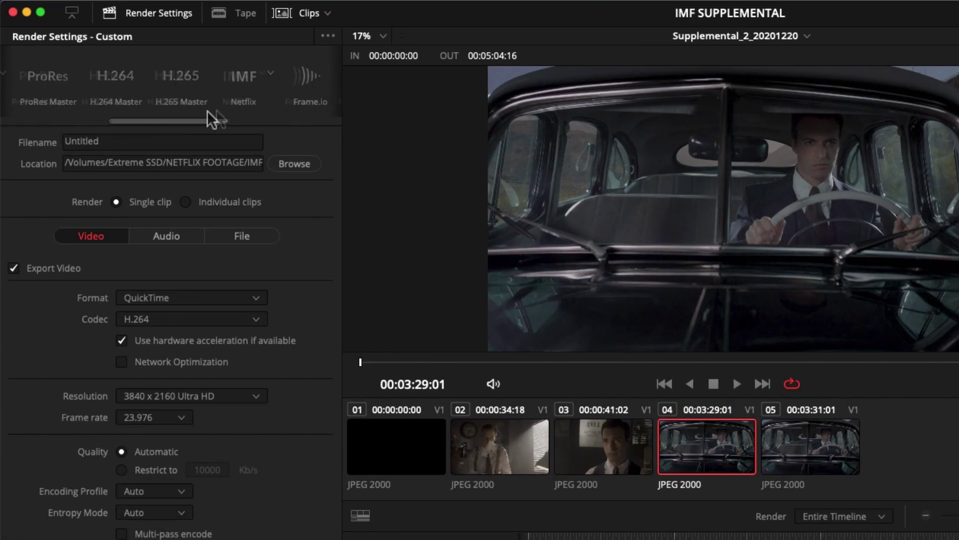
click(226, 70)
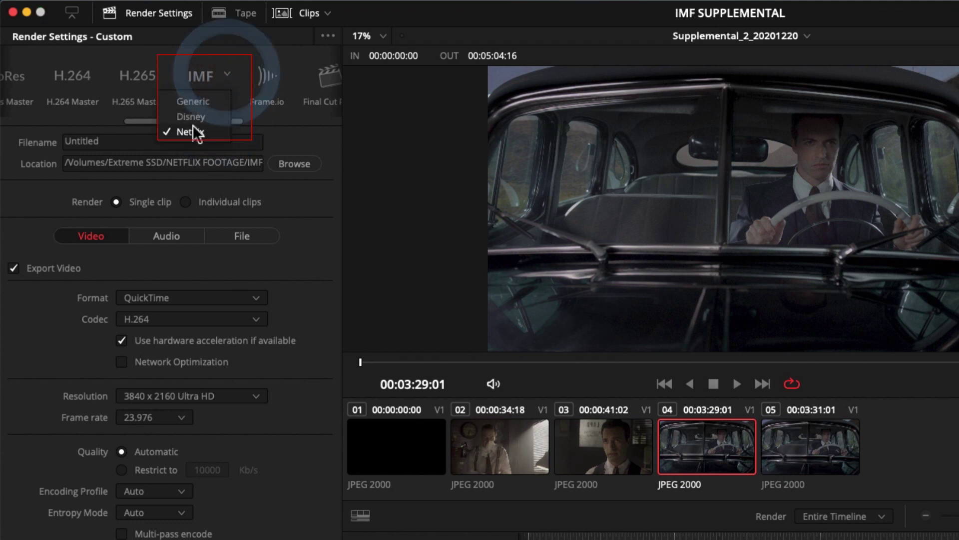
click(193, 125)
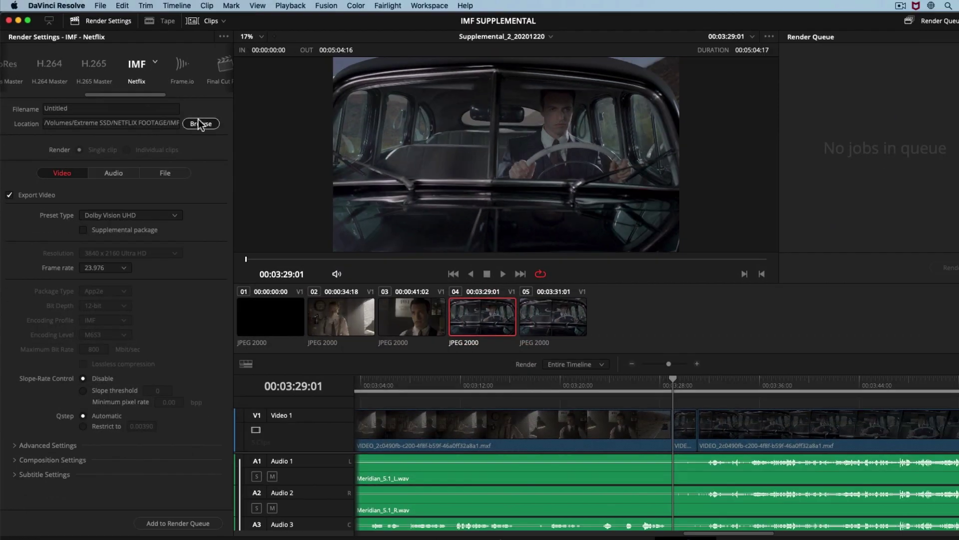
click(197, 122)
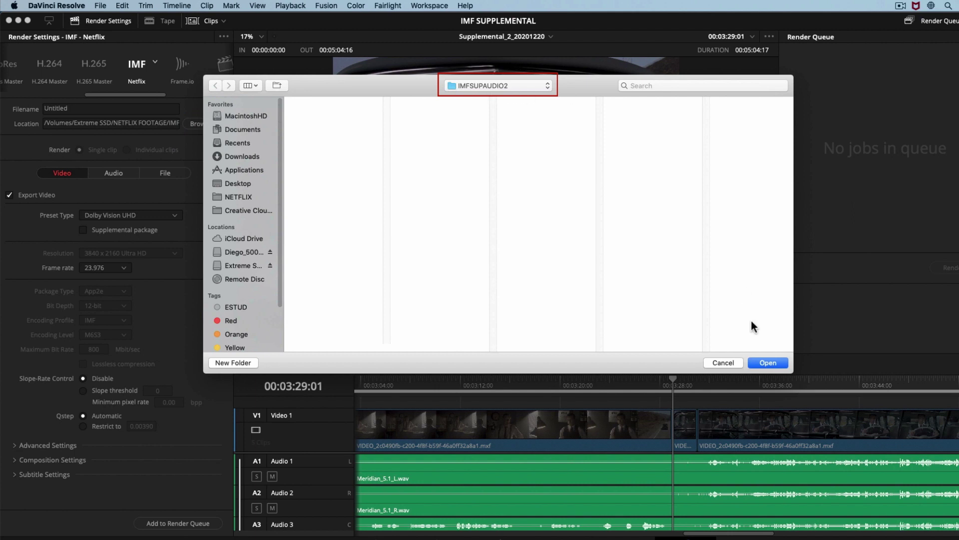
- Confirm IMFSUPAUDIO2 as output and paste Trainingvideos_S01E07s_OLV2_20201012_CPLID into the Filename field
click(769, 362)
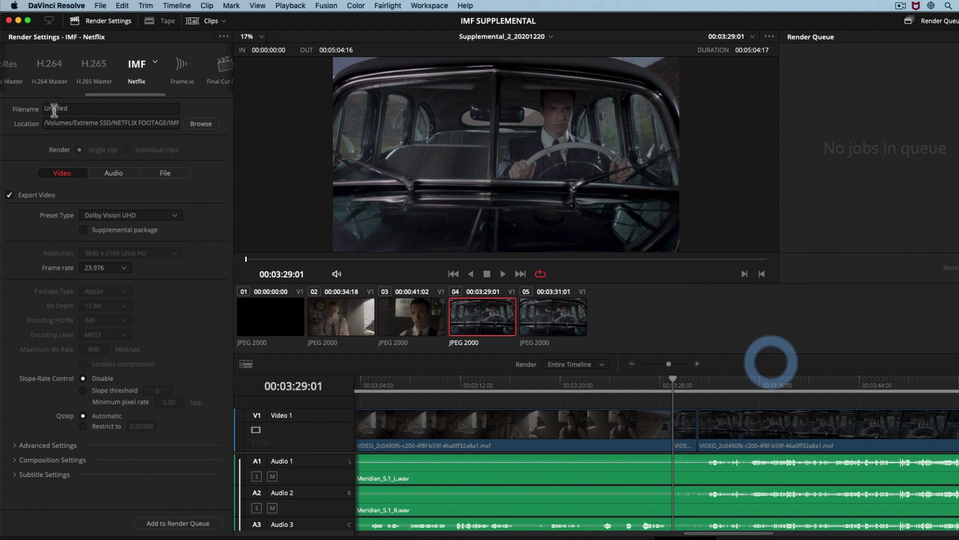
click(74, 109)
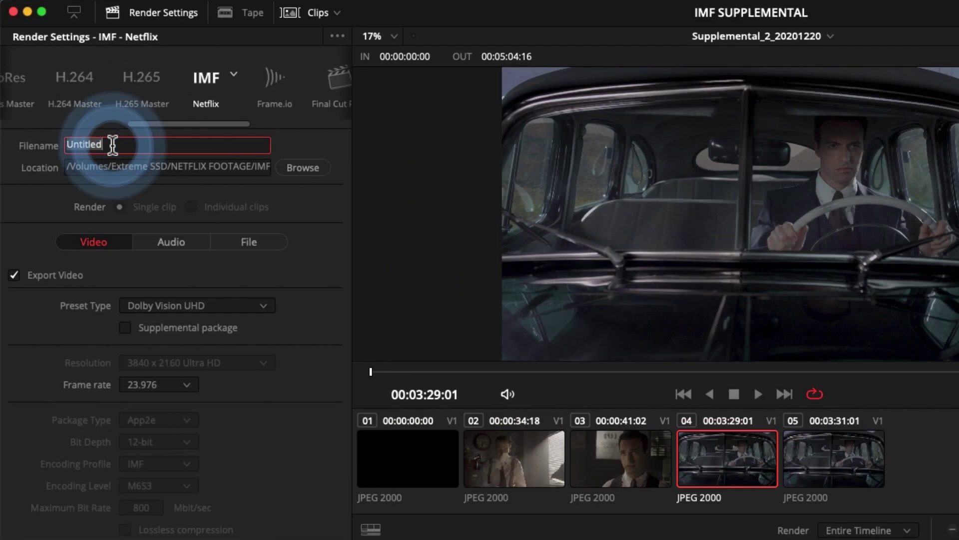
key(super+v)
click(113, 145)
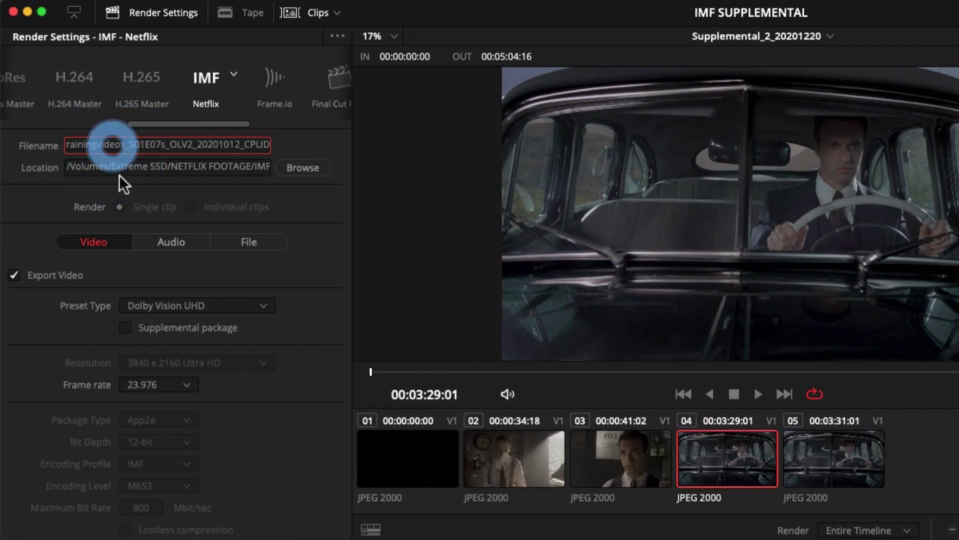
click(129, 146)
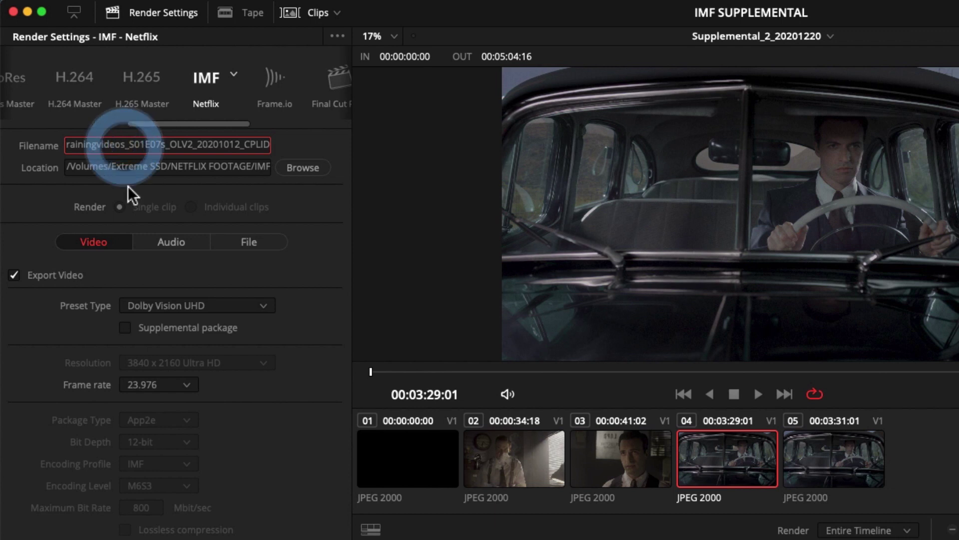
click(160, 143)
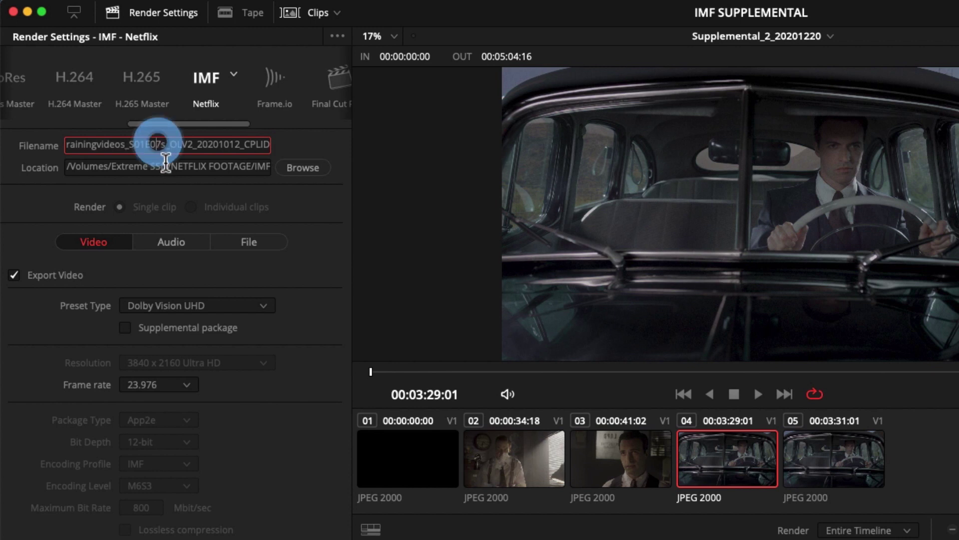
click(189, 144)
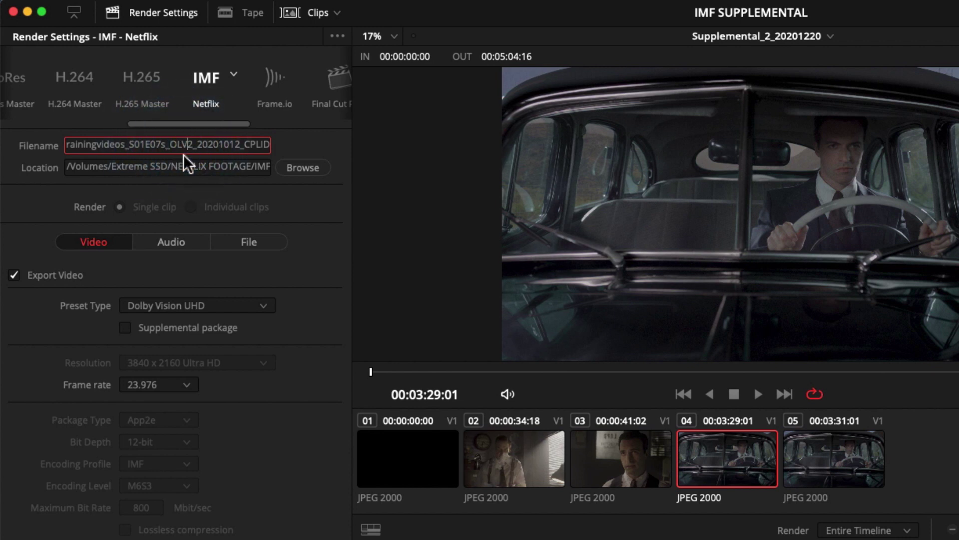
click(208, 144)
click(261, 144)
- Finish the filename edit and tick Supplemental package in the Video settings
click(106, 248)
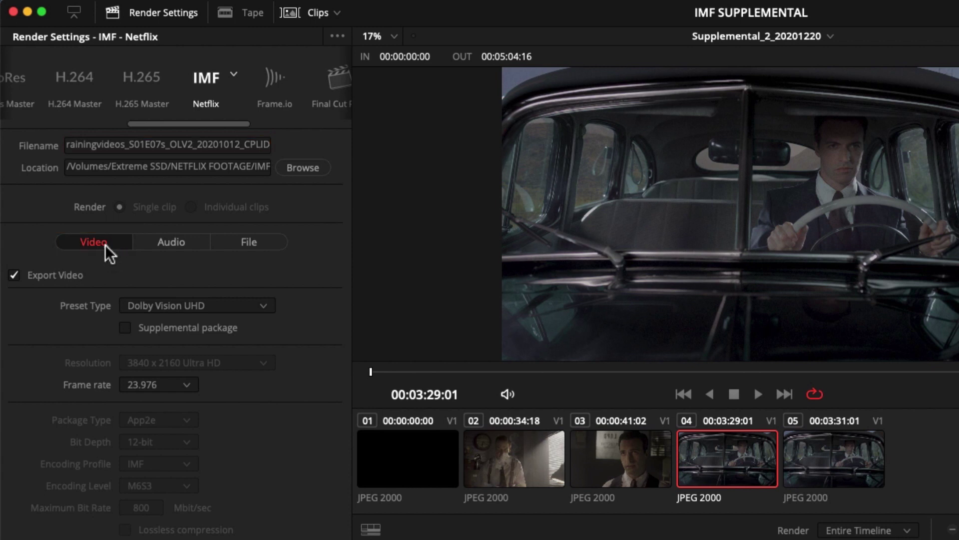
click(116, 327)
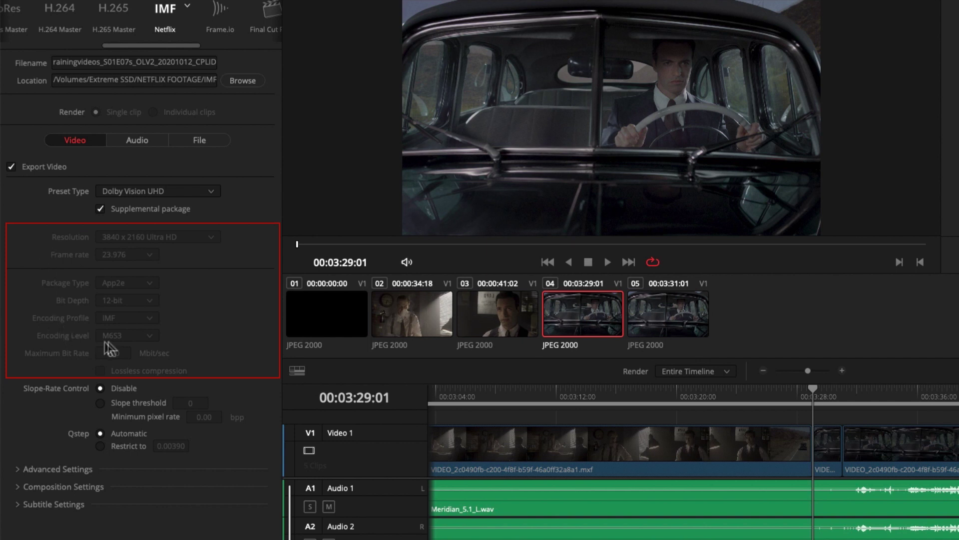
- In Composition Settings, change Content kind from ADV - Advertisement to EPS - Episode
click(22, 486)
scroll(79, 487, down, 5)
scroll(80, 487, down, 3)
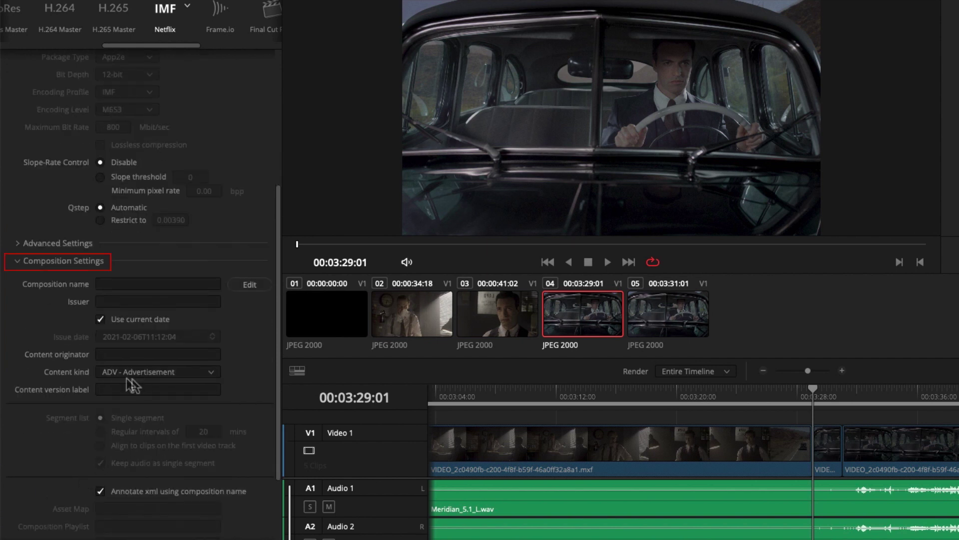
click(212, 375)
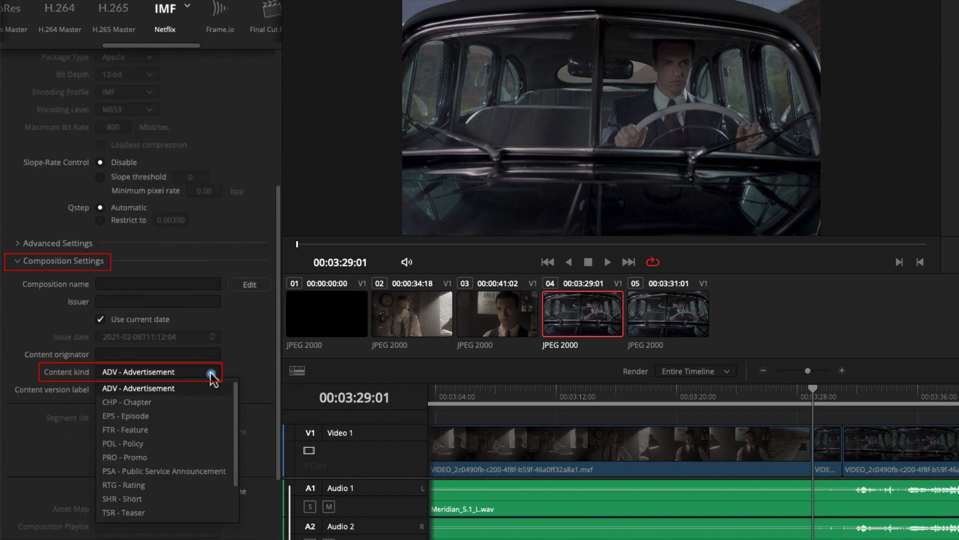
click(172, 416)
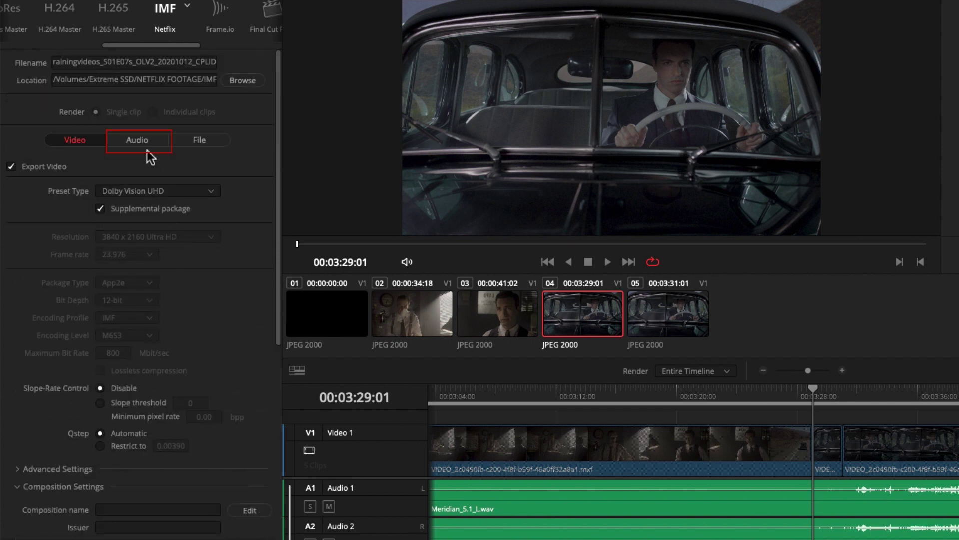
- In the Audio settings, set Output Track 1 to Timeline Track for the 5.1 output
click(149, 146)
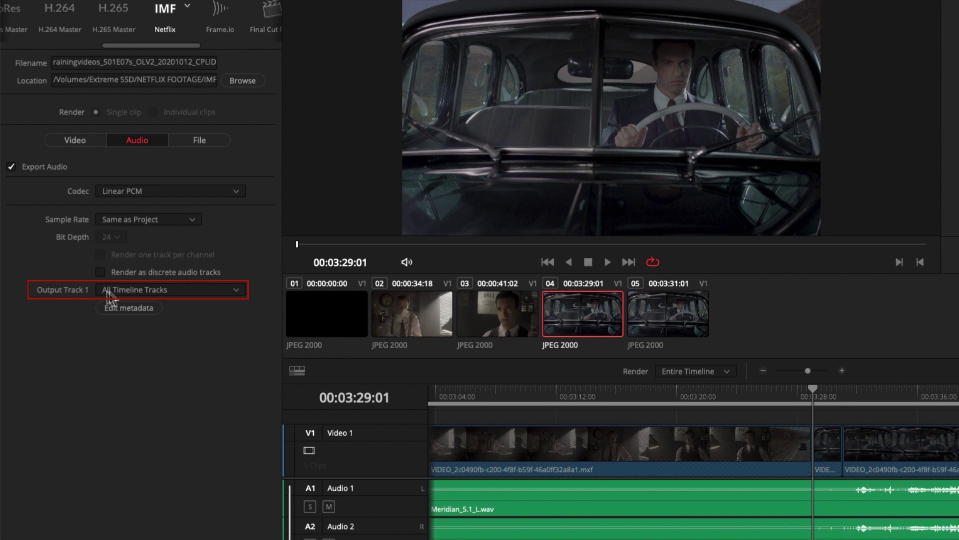
click(148, 290)
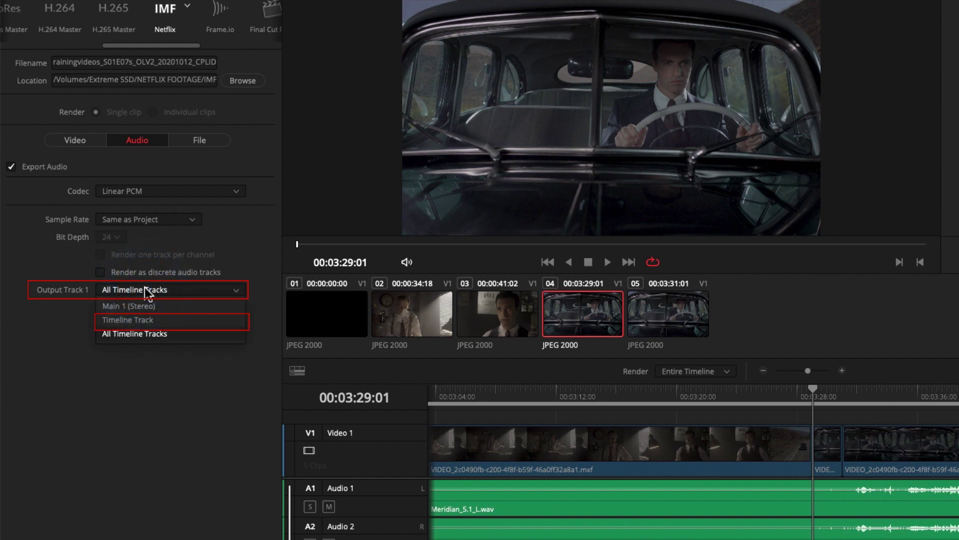
click(152, 324)
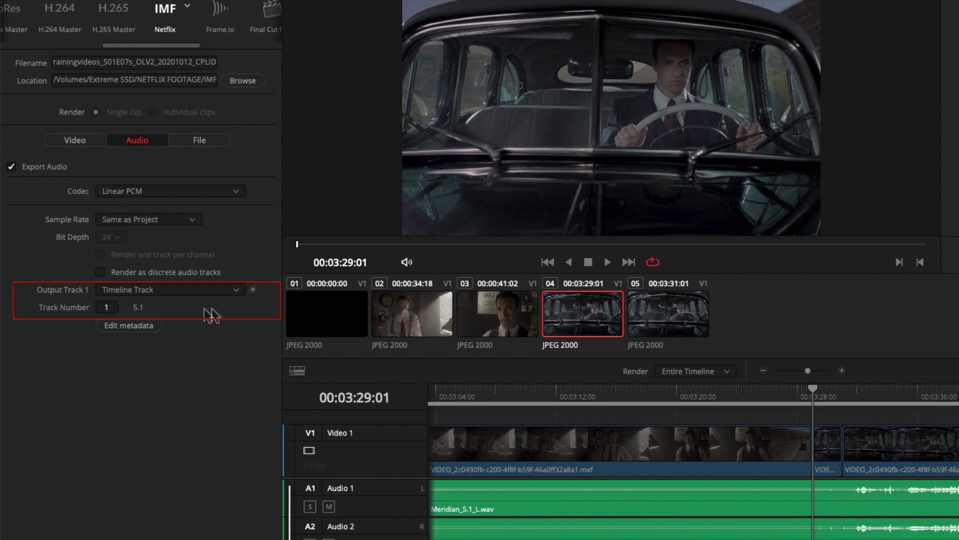
- Add Output Track 2 sourced from timeline track 7 as stereo, then review the 5.1 metadata
click(253, 290)
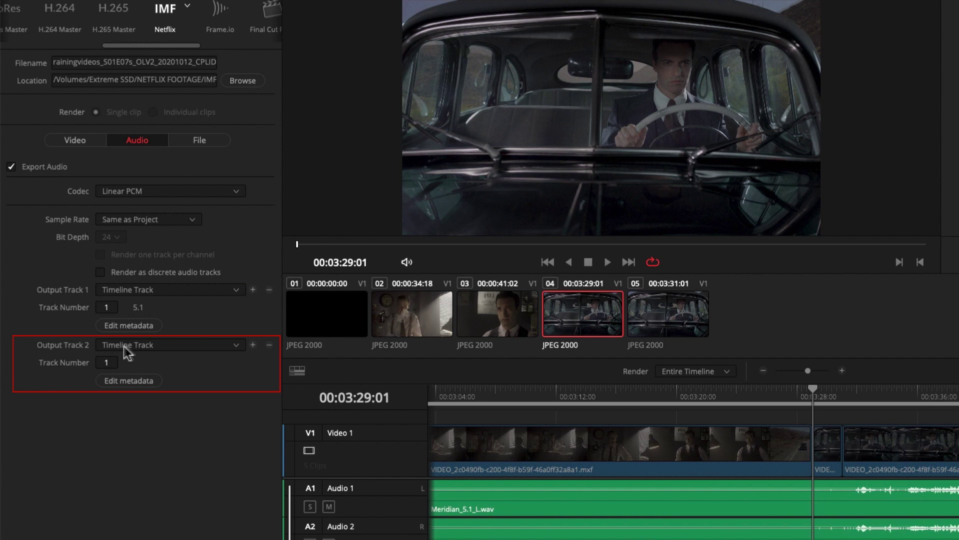
click(109, 363)
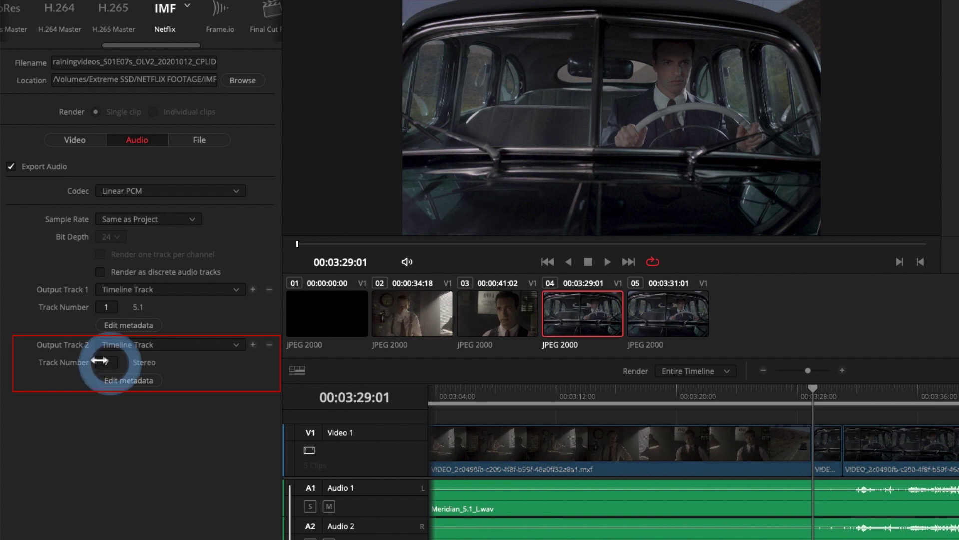
text(7)
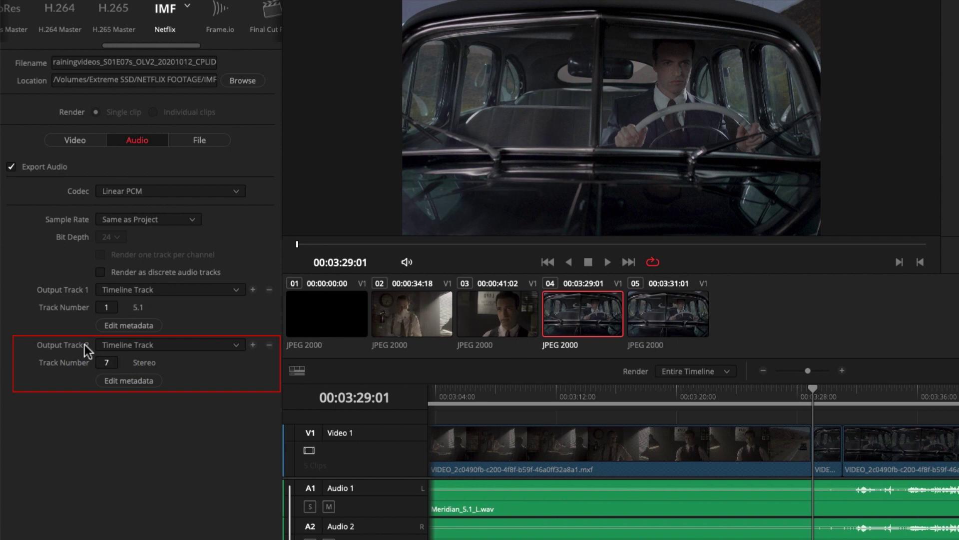
click(131, 325)
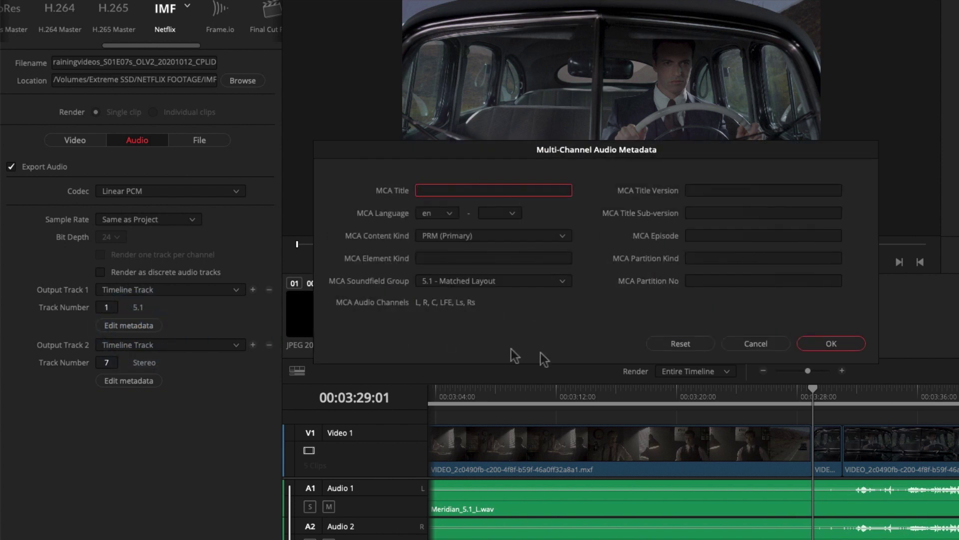
click(767, 348)
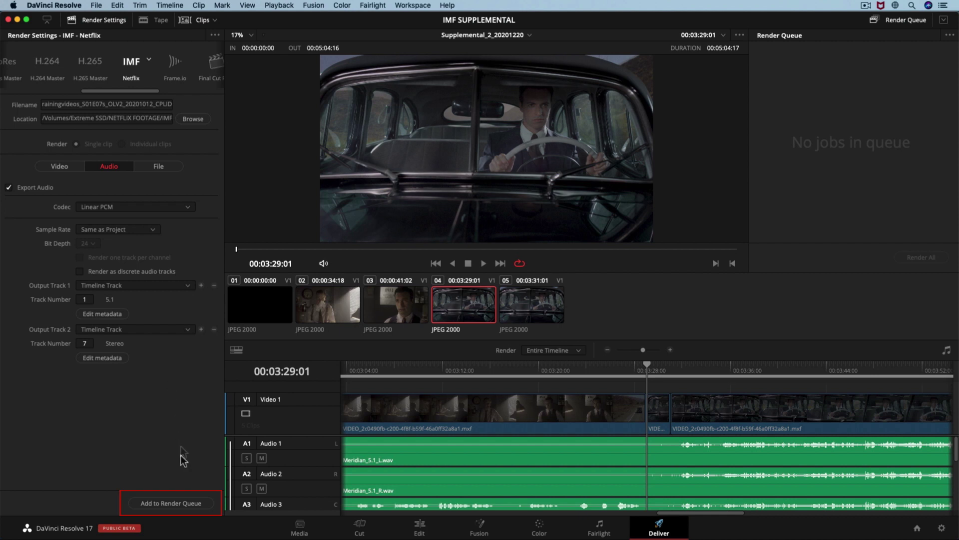
- Queue and render the IMF SUPPLEMENTAL job, then zoom the timeline out to fit the program
click(184, 502)
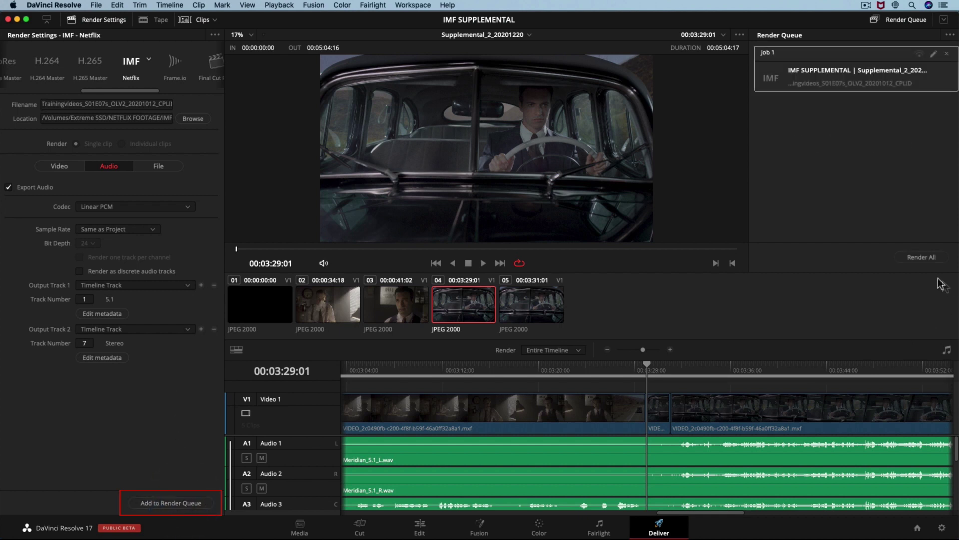
click(918, 259)
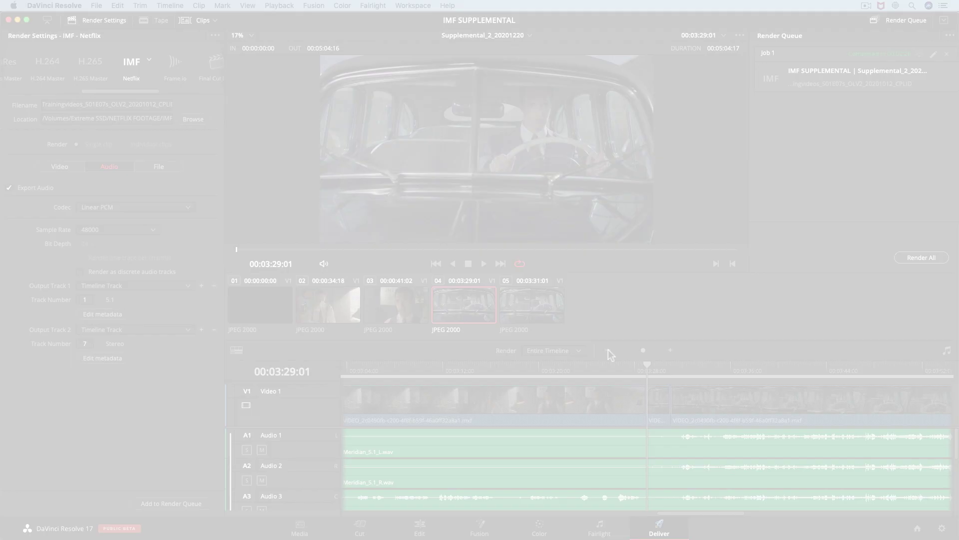
click(608, 351)
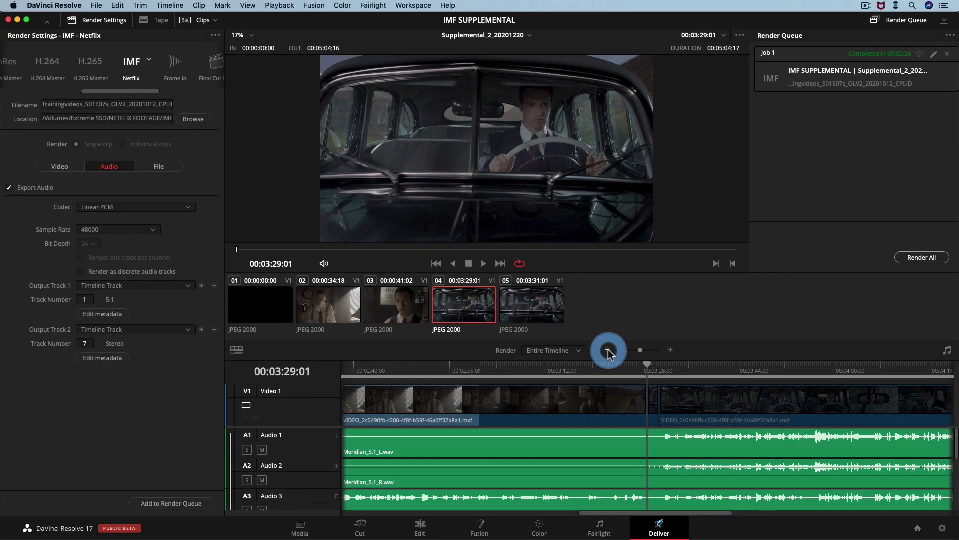
click(608, 350)
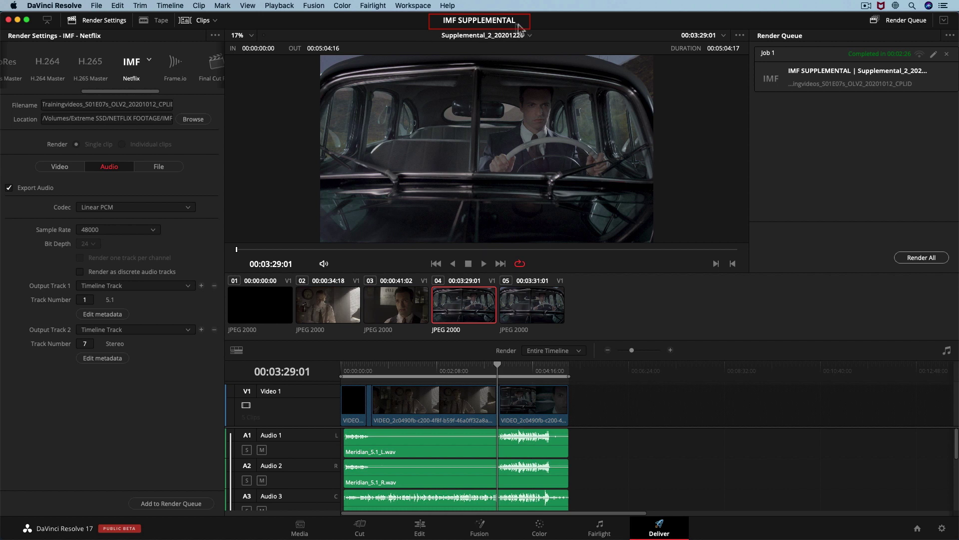
- Open the File menu and close it again without choosing a command
click(96, 5)
mouse_move(117, 6)
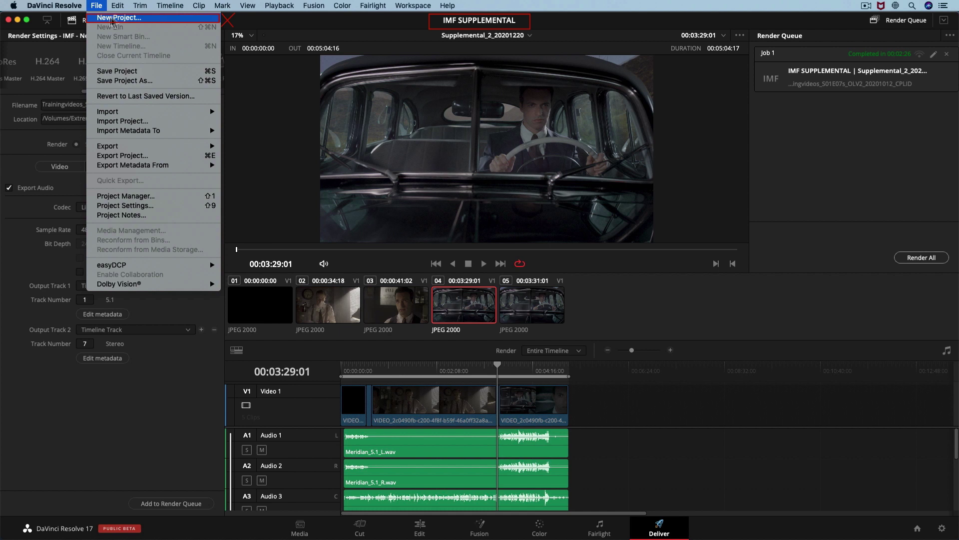
click(274, 26)
- On the Media page, load the rendered IMFSUPAUDIO2 clip into the viewer and show the Master bin
click(304, 532)
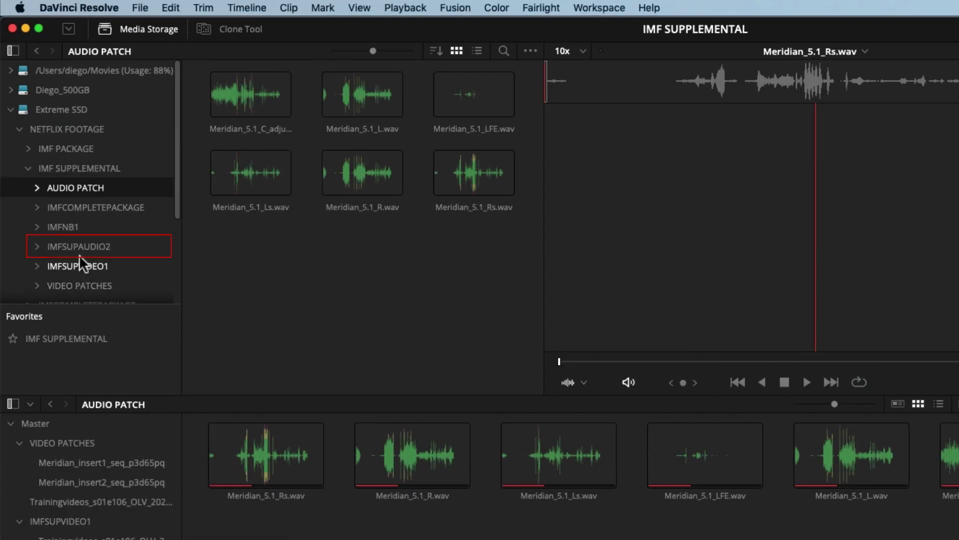
click(80, 248)
click(248, 103)
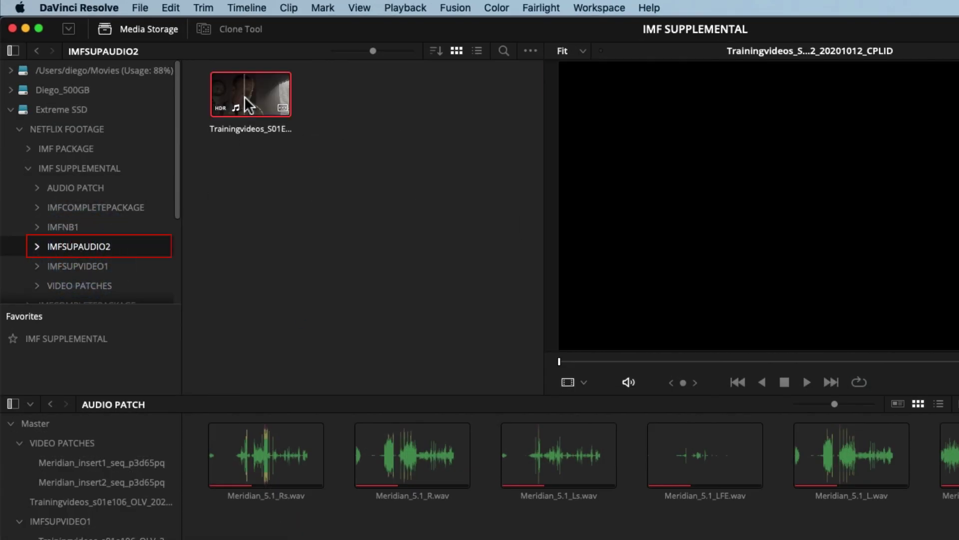
click(248, 105)
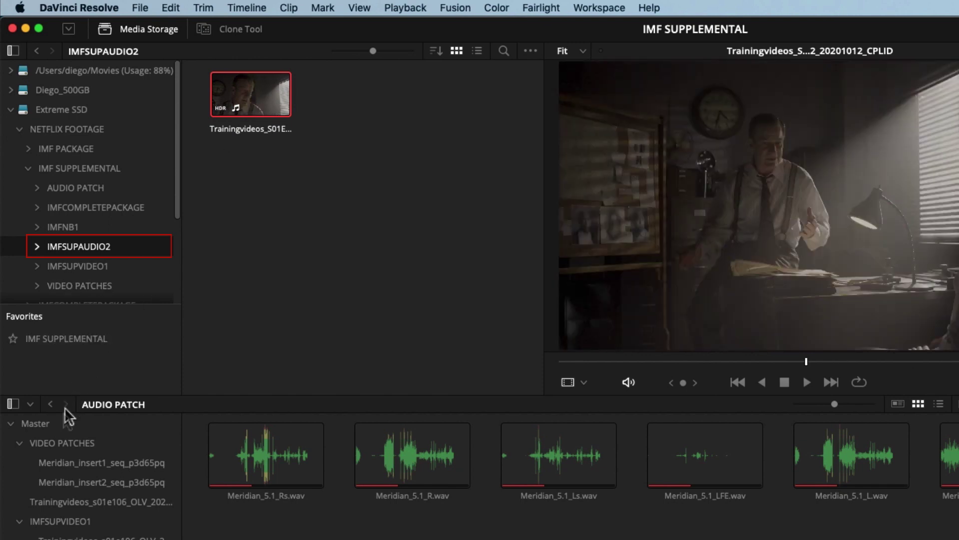
click(45, 422)
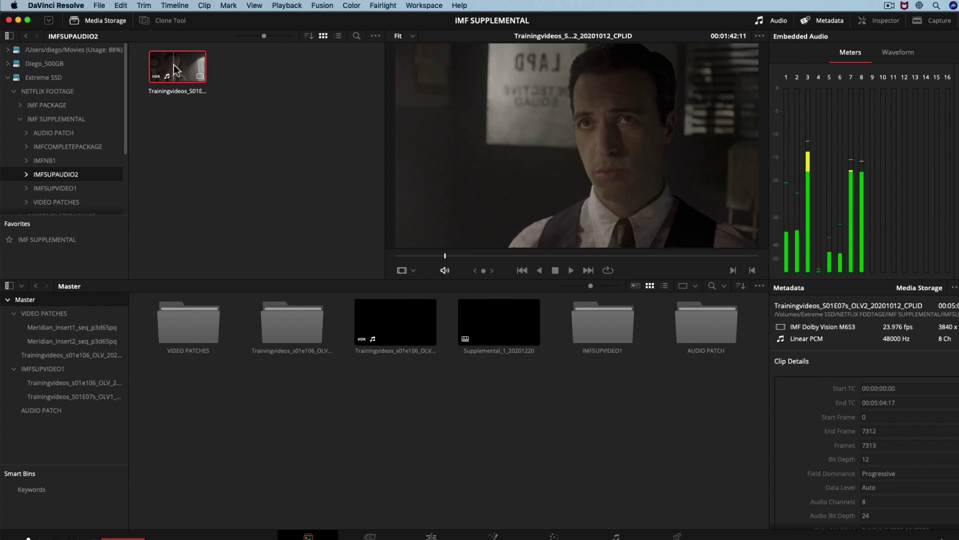
- Add the rendered Trainingvideos_S01E07s_OLV2 clip to the Master bin and compare its details with the S01e106 clip
mouse_move(178, 64)
mouse_down()
mouse_move(357, 367)
mouse_move(335, 400)
mouse_up()
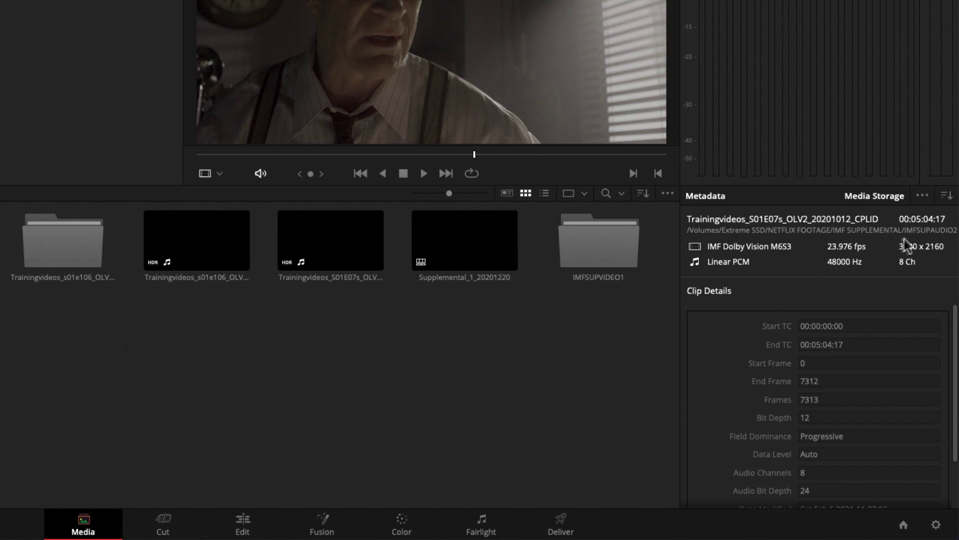
click(221, 242)
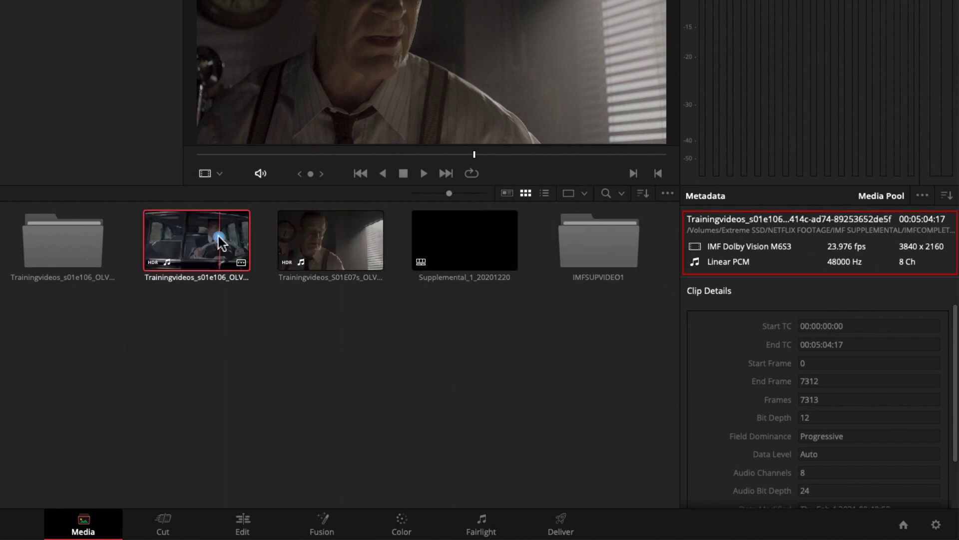
click(304, 237)
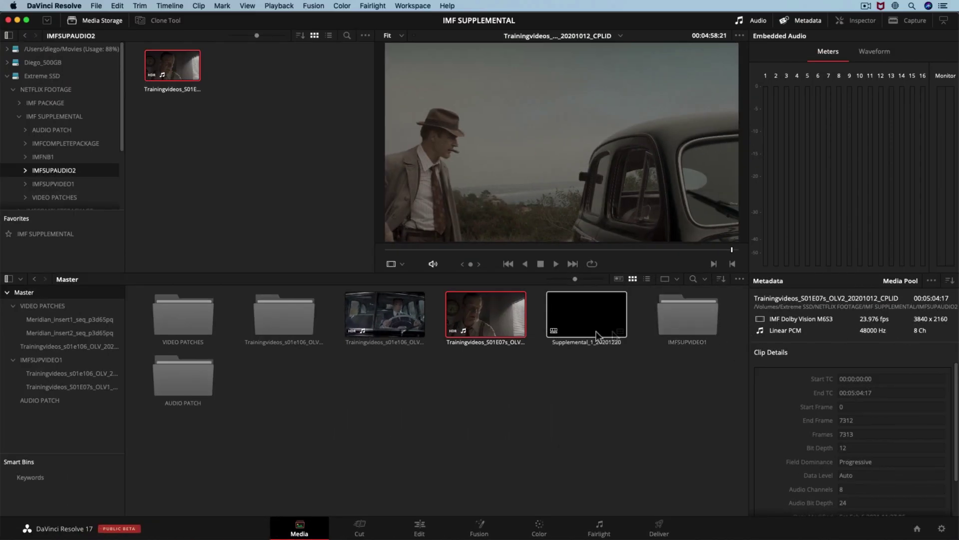
- Create a timeline named QCTOREVIEW from the clip's IMF composition playlist
right_click(476, 324)
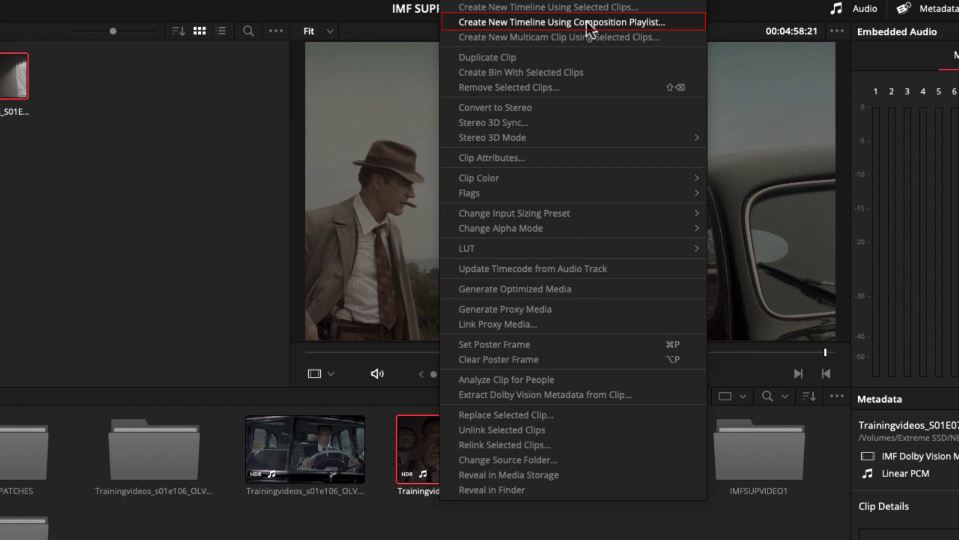
click(588, 22)
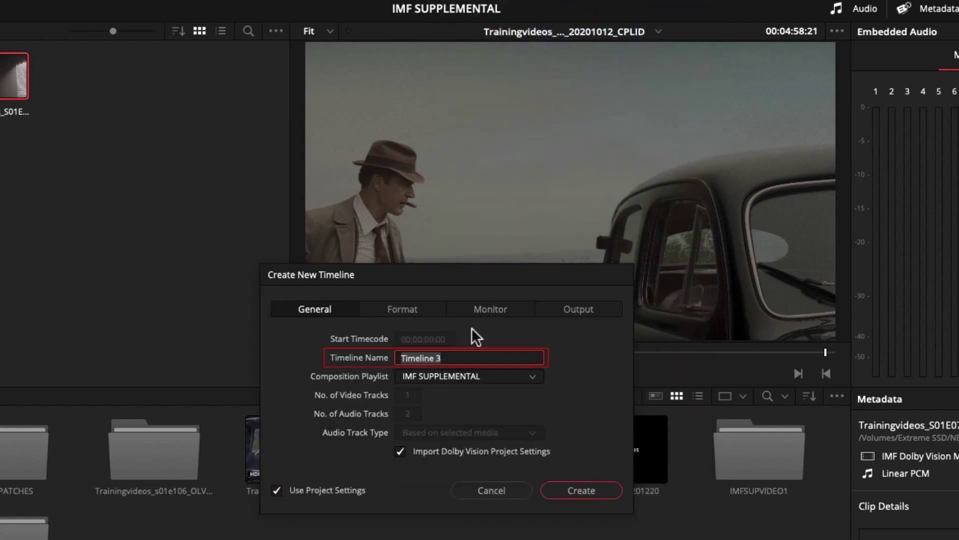
click(471, 358)
triple_click(472, 357)
text(QCTOREVI)
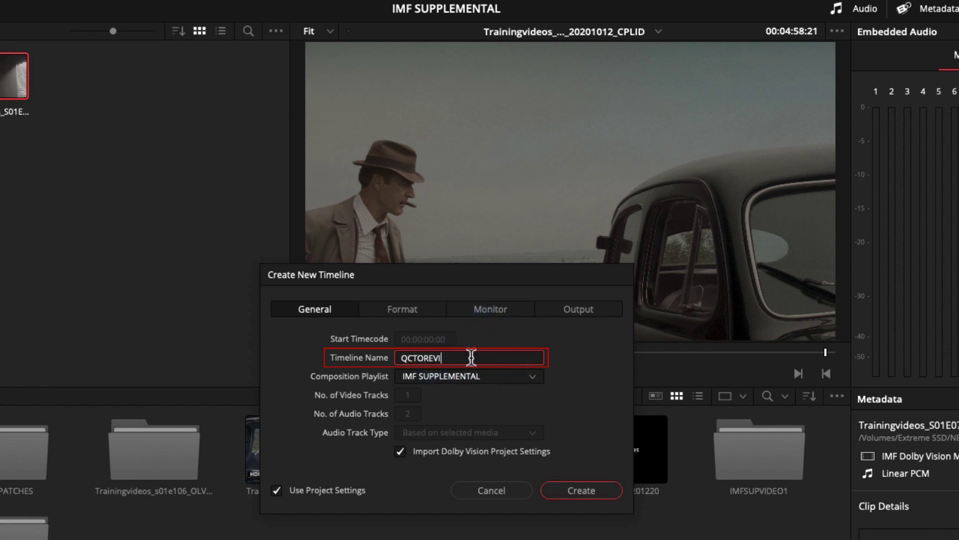
text(EW)
click(568, 488)
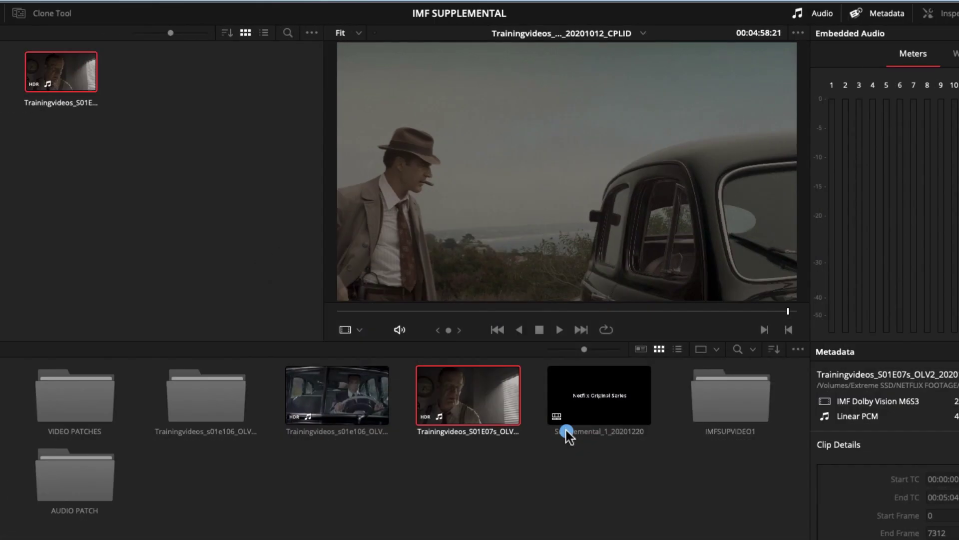
click(562, 341)
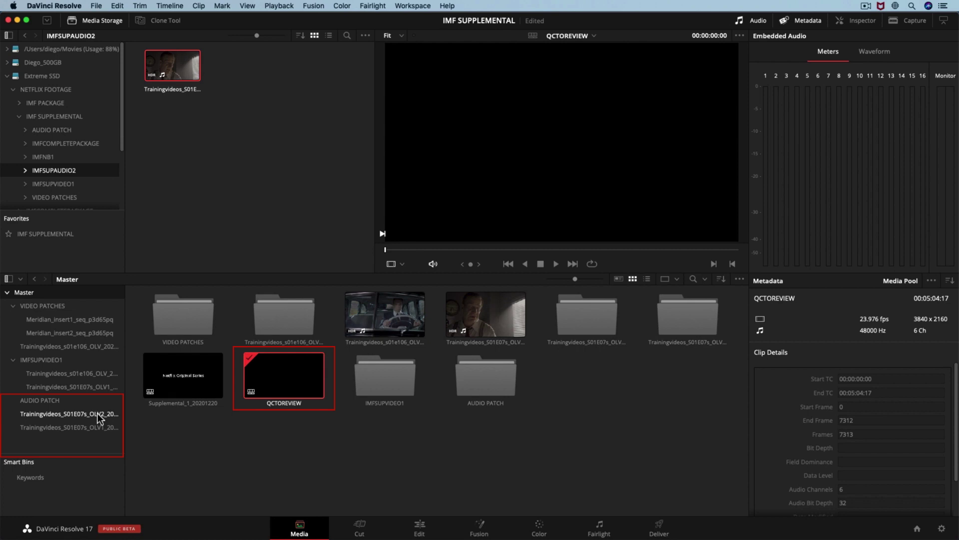
- Select the AUDIO mxf in the Trainingvideos_S01E07s_OLV2_20201012_CPLID bin and show the bin as a detailed list
click(98, 413)
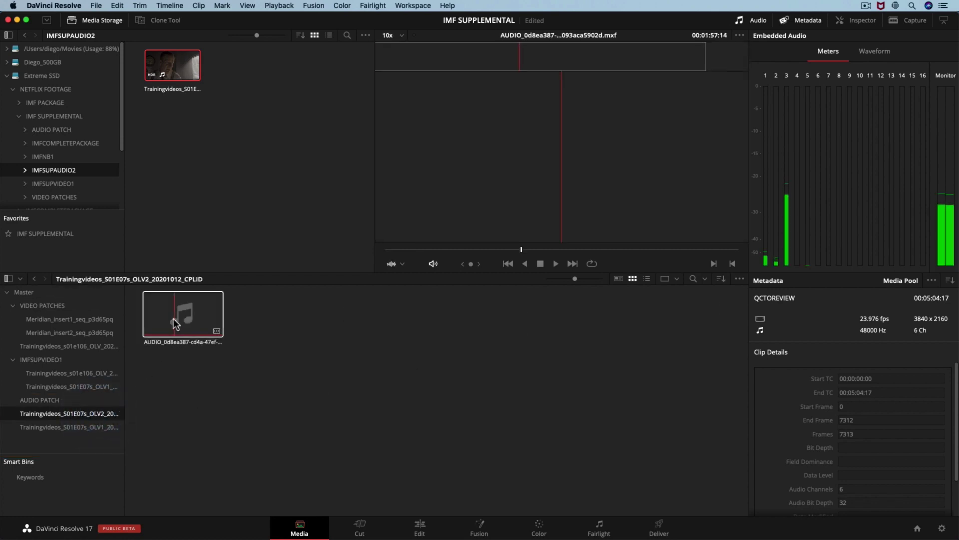
click(173, 319)
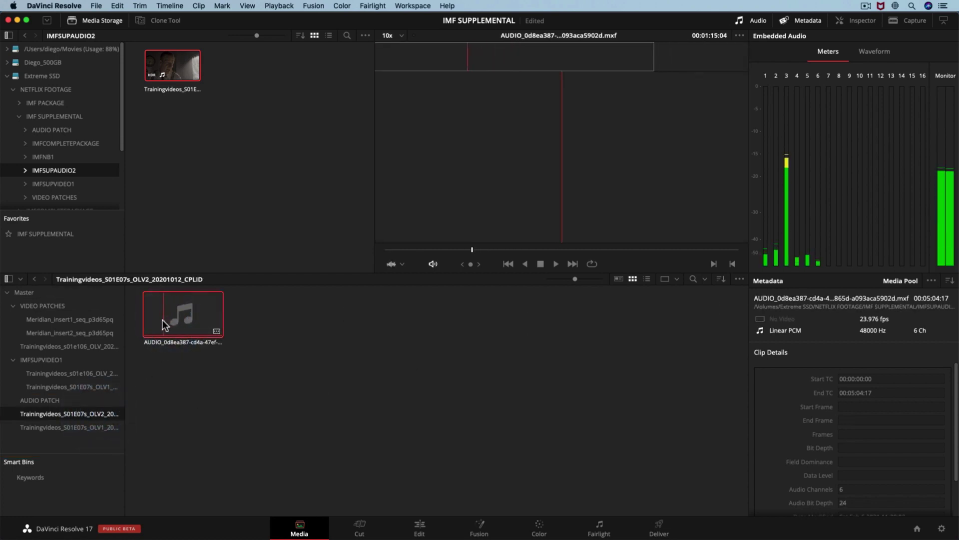
click(175, 319)
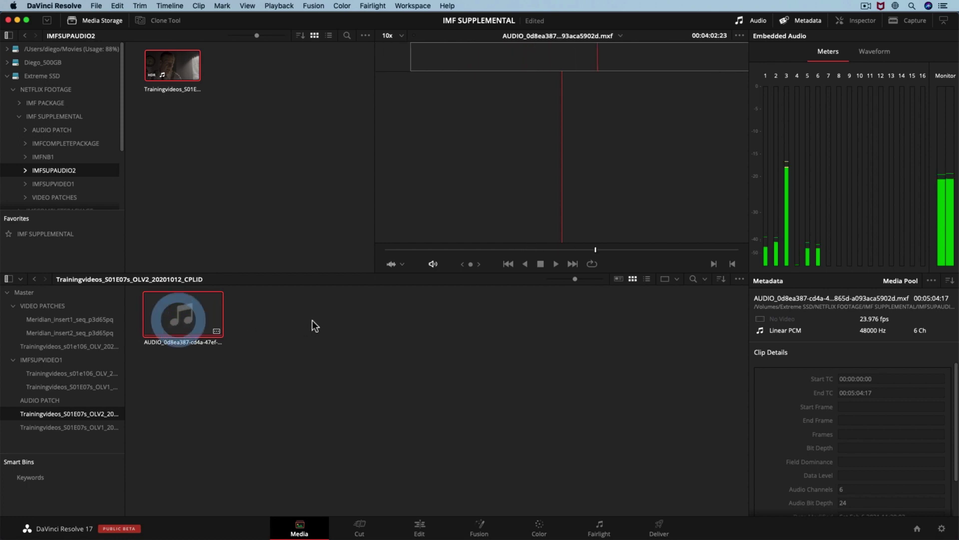
click(647, 279)
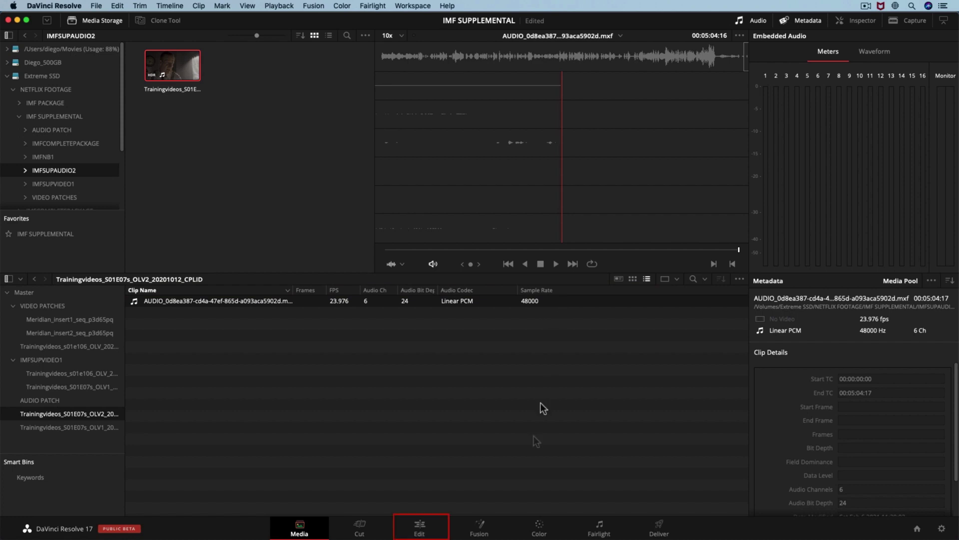
- On the Edit page, enlarge the viewers and play the QCTOREVIEW timeline from near its start
click(419, 524)
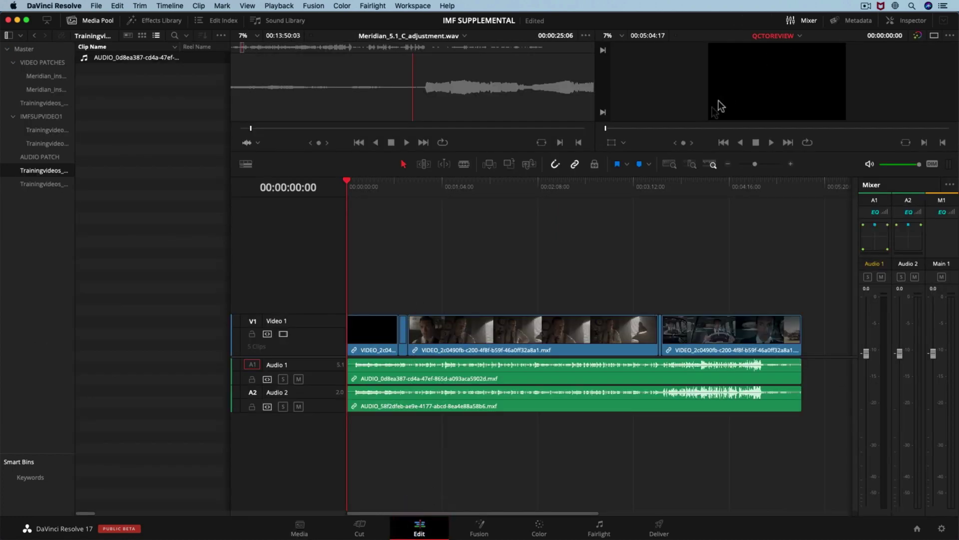
drag(675, 154, 659, 258)
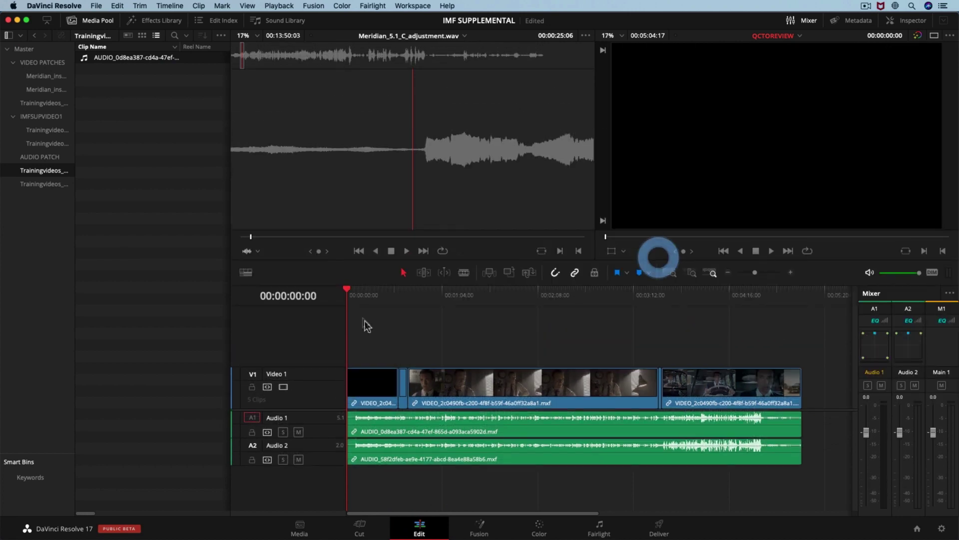
click(377, 294)
key(space)
click(376, 299)
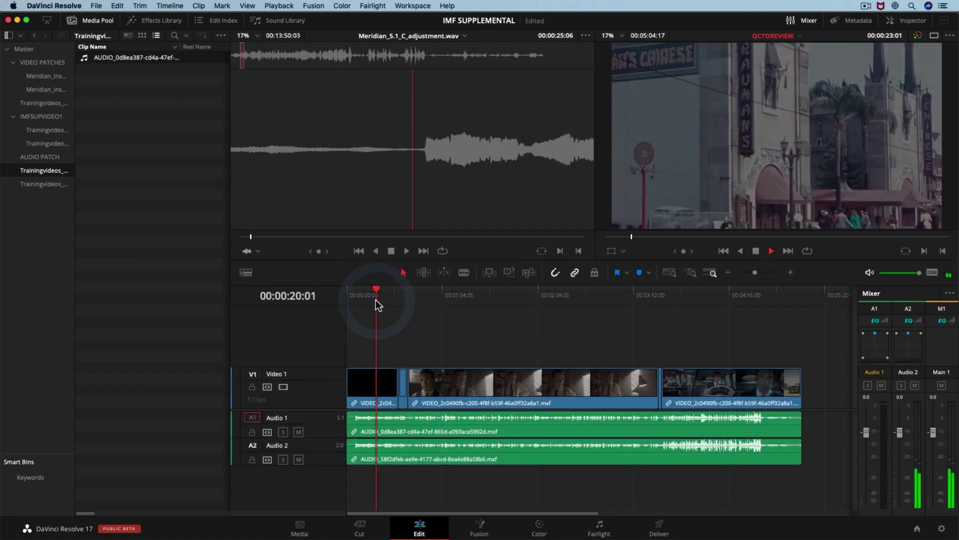
key(space)
- Play the timeline from 00:02:44:02, jump to 00:04:24:16, then bring Finder to the front
click(591, 294)
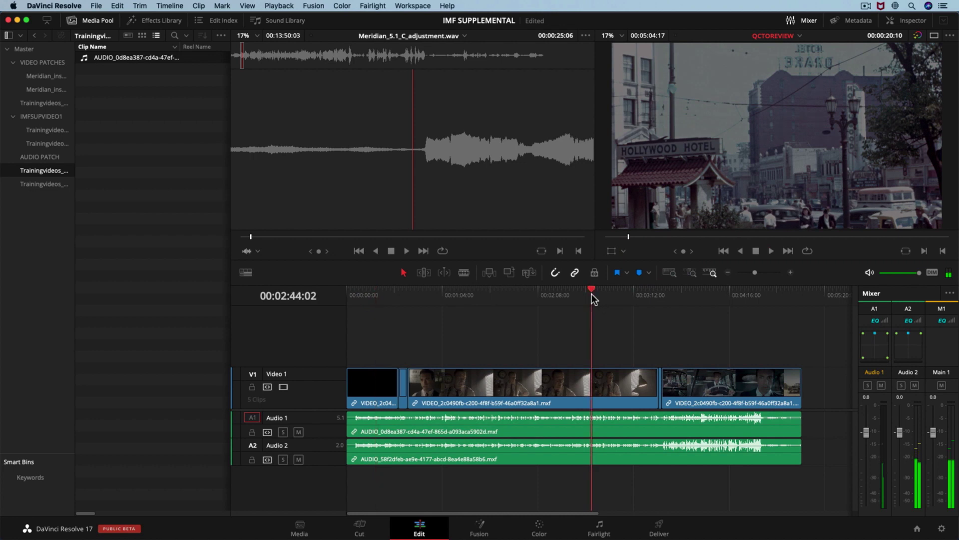
click(592, 294)
key(space)
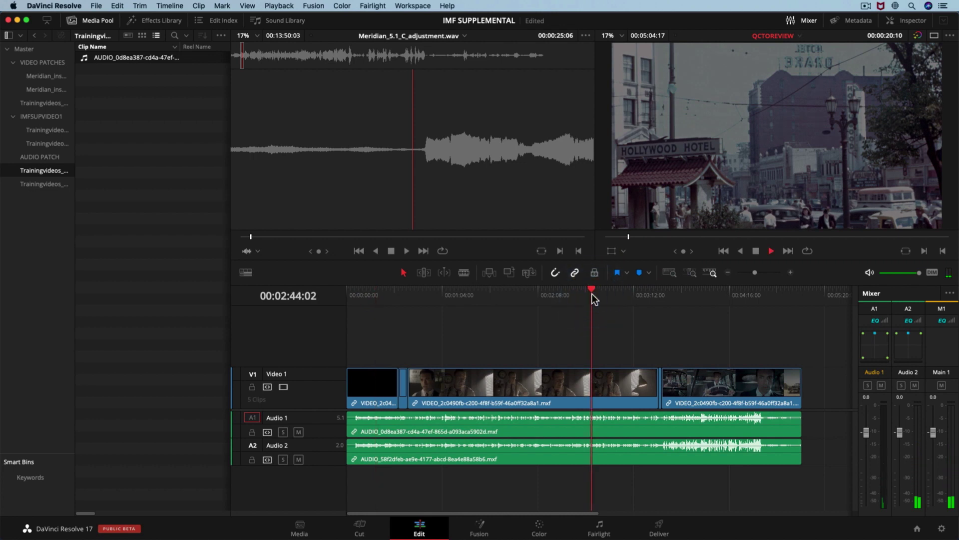
click(743, 292)
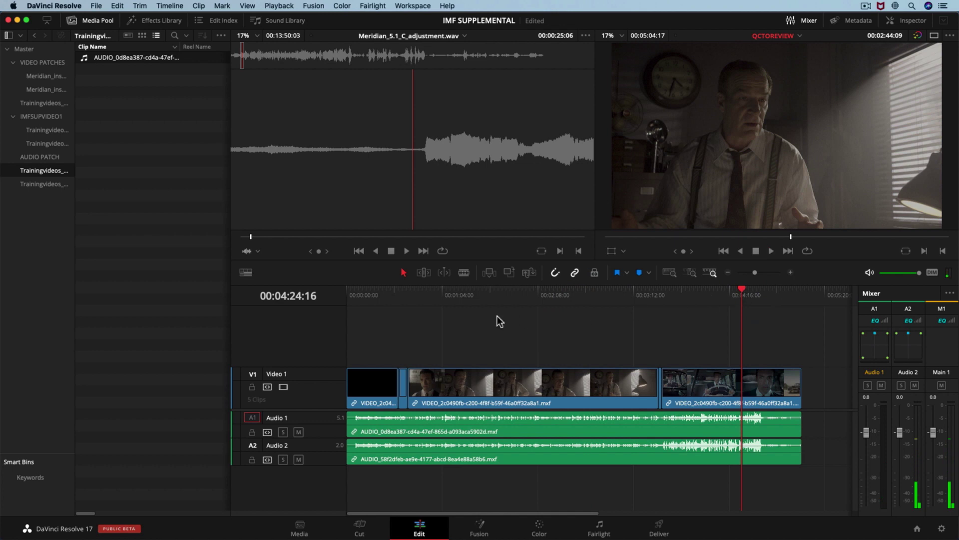
key(super+Tab)
click(563, 282)
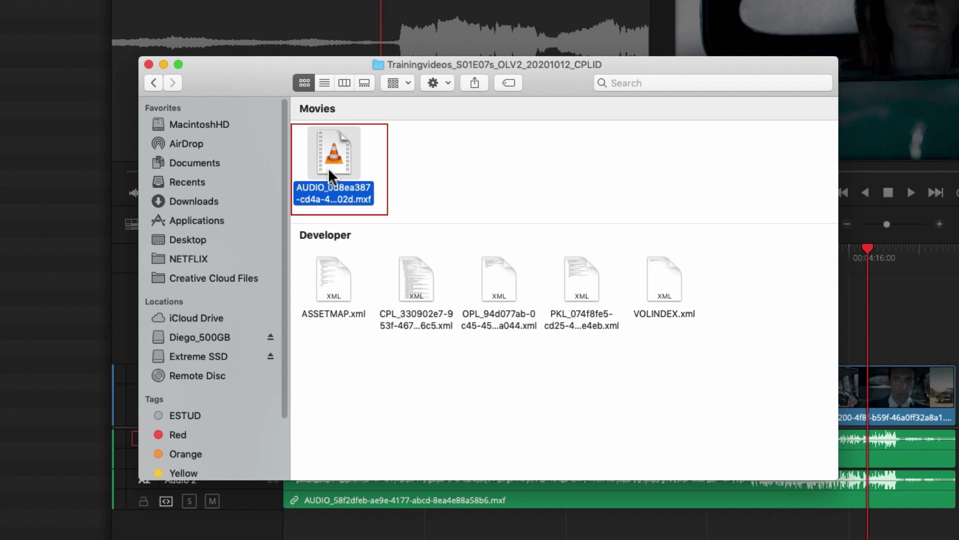
- Inspect the package's ASSETMAP, CPL, OPL, PKL and VOLINDEX XML files in Finder
click(336, 286)
click(423, 296)
click(490, 283)
click(597, 279)
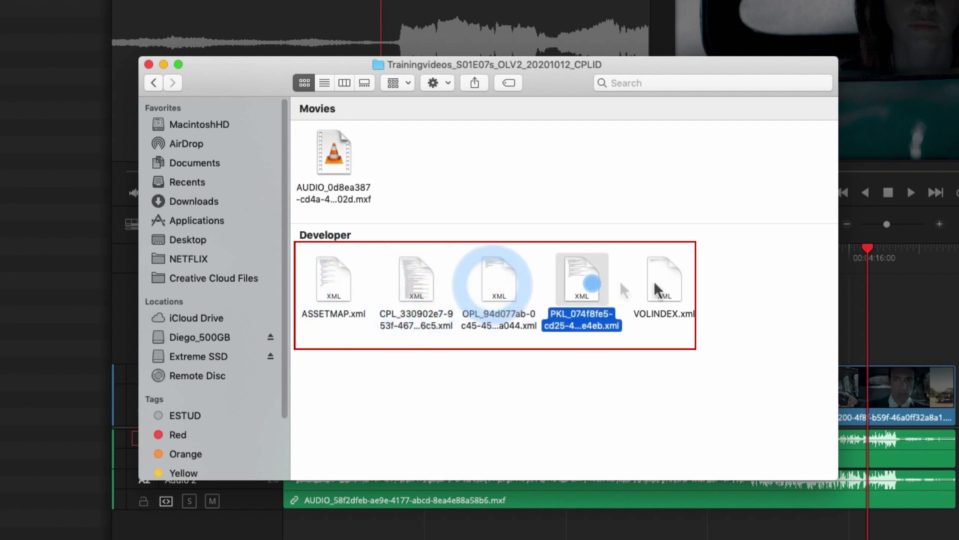
click(677, 279)
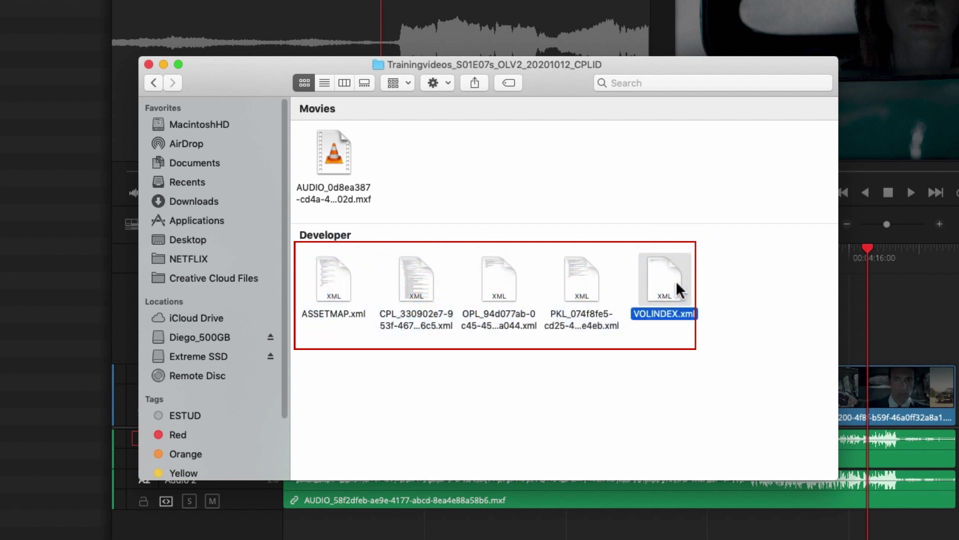